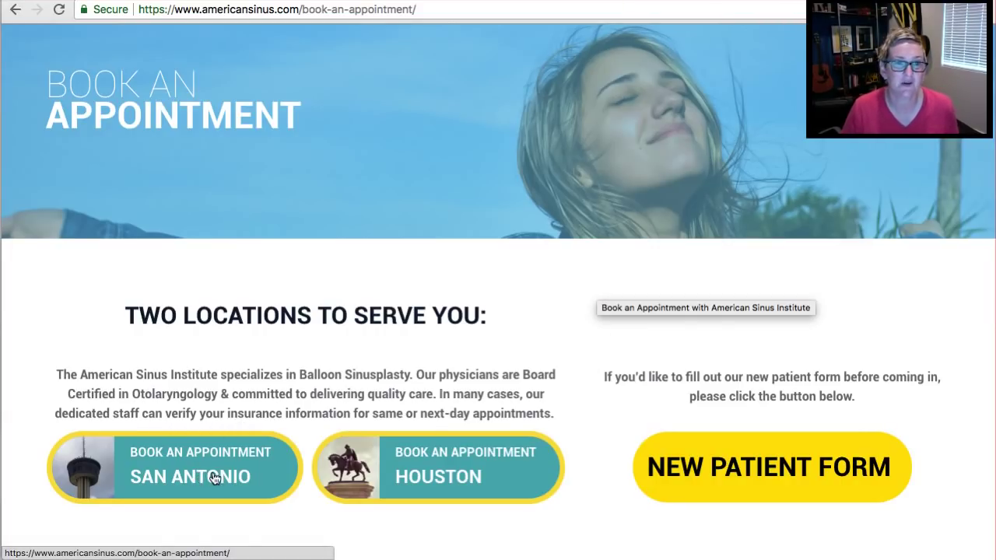
# - Open the San Antonio booking calendar and advance the day list to Jul 18–Jul 30
pyautogui.click(504, 371)
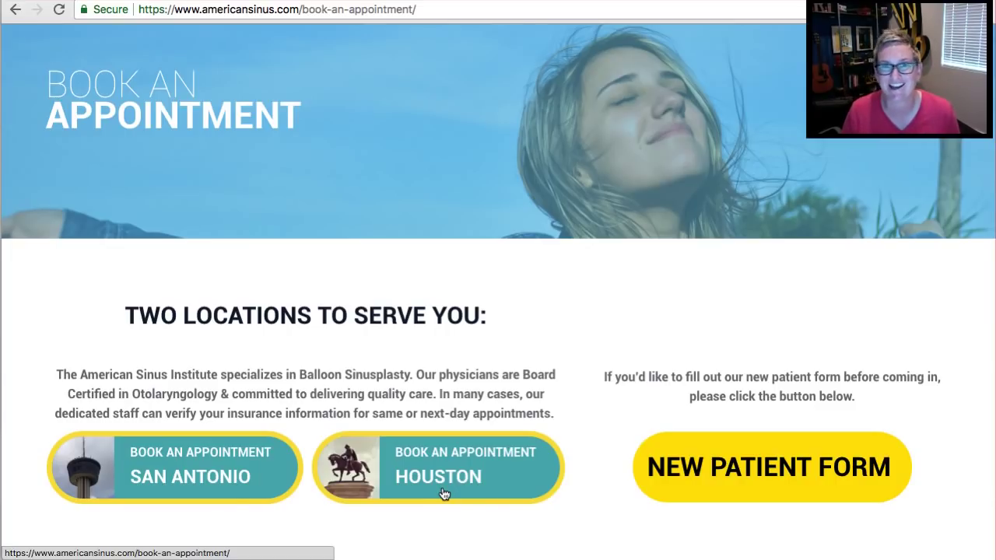
pyautogui.click(218, 478)
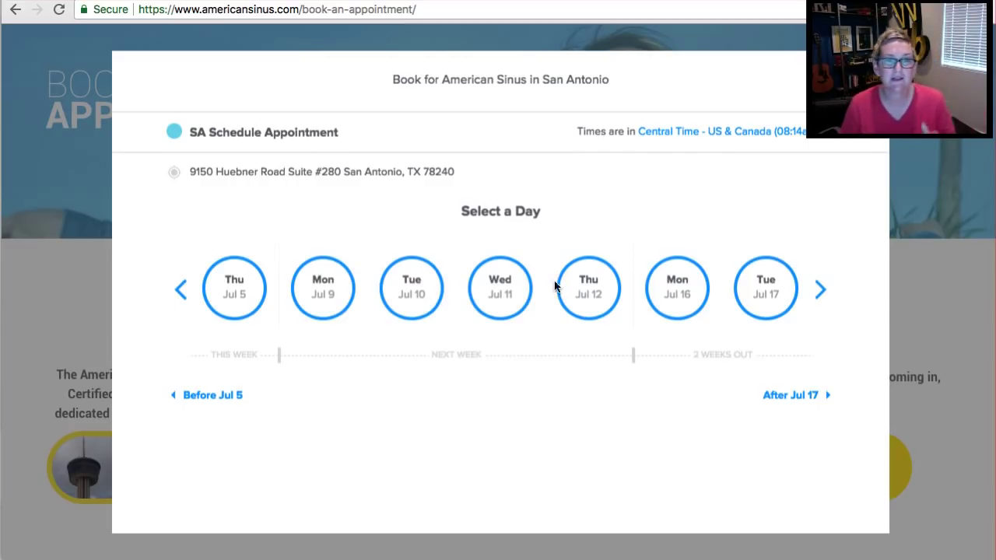
pyautogui.click(823, 290)
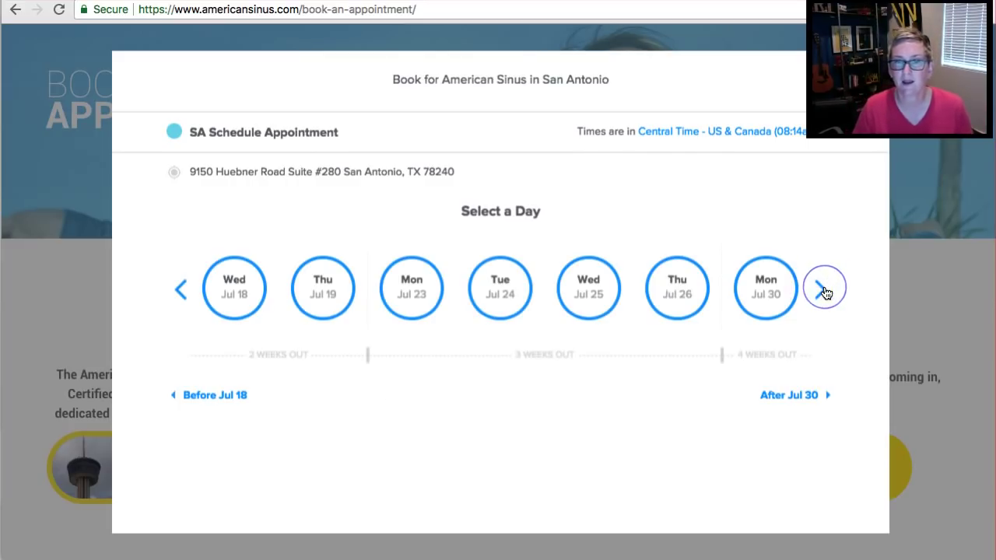
# - Choose Monday, August 6, 2018 at 10:15am and confirm that slot
pyautogui.click(824, 290)
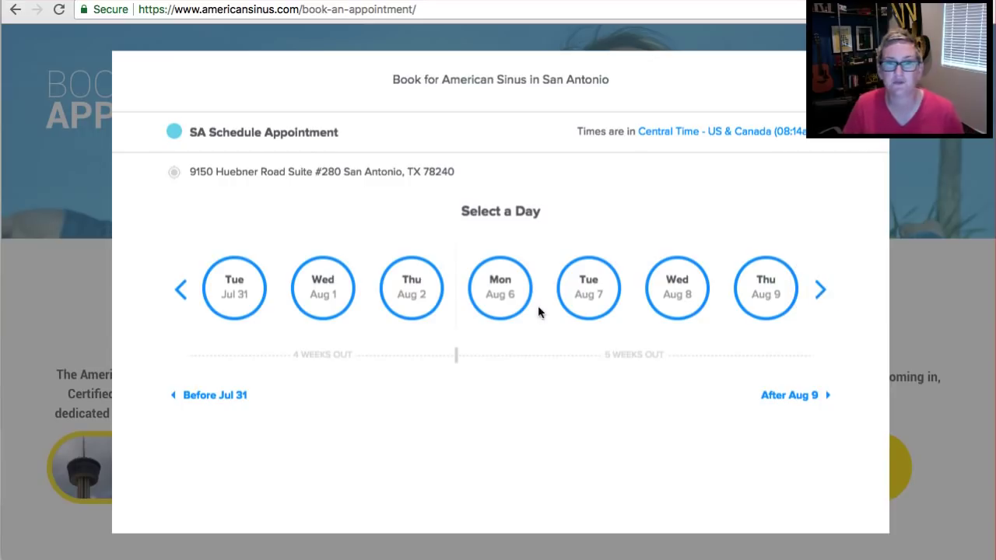
pyautogui.click(499, 311)
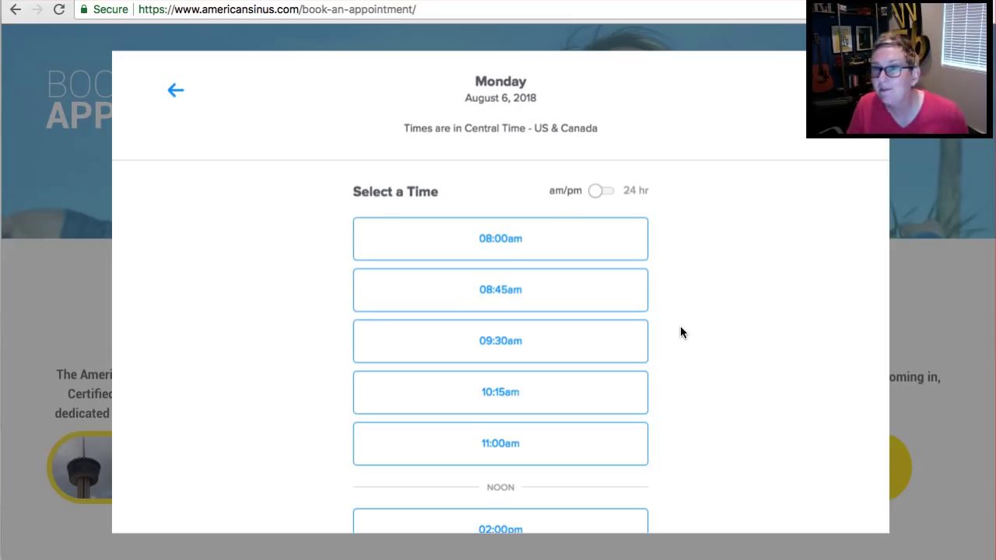
pyautogui.scroll(-3, 680, 327)
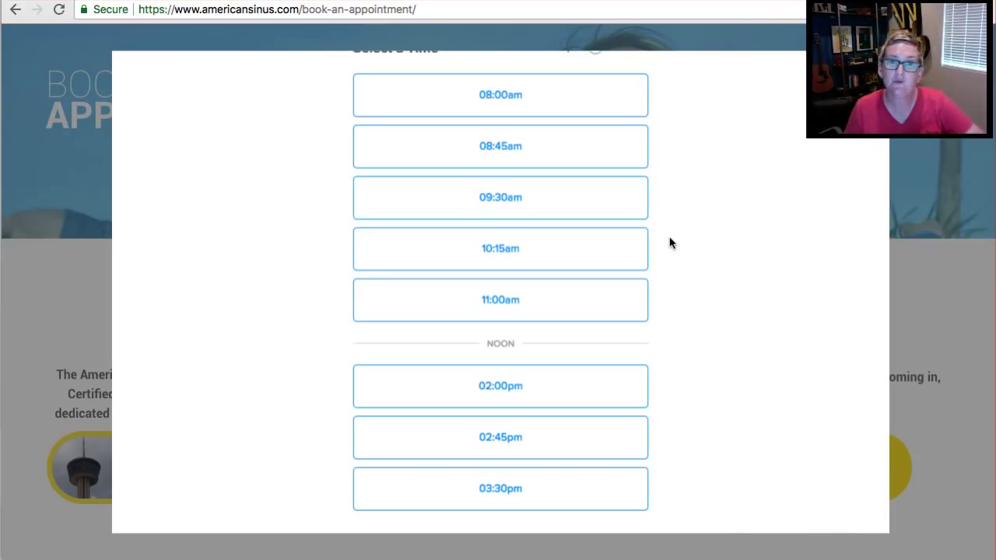
pyautogui.click(473, 251)
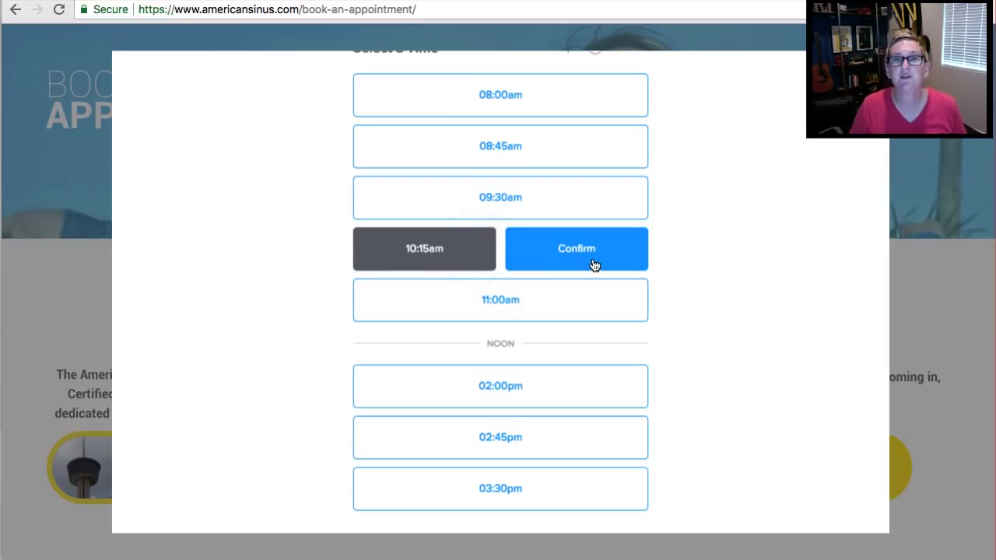
pyautogui.click(586, 252)
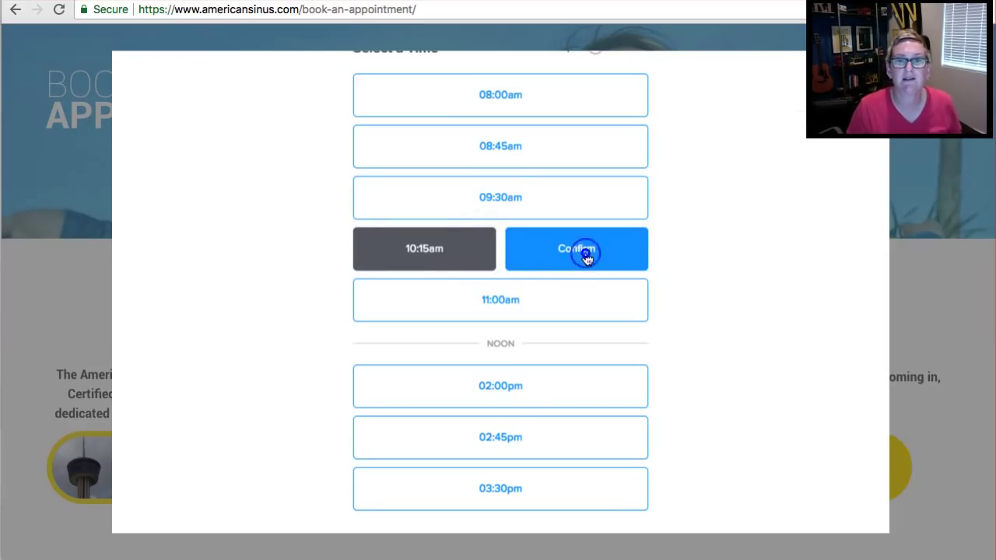
# - Review the Enter Details form and its prefilled e-mail, then dismiss the booking window
pyautogui.scroll(-5, 586, 221)
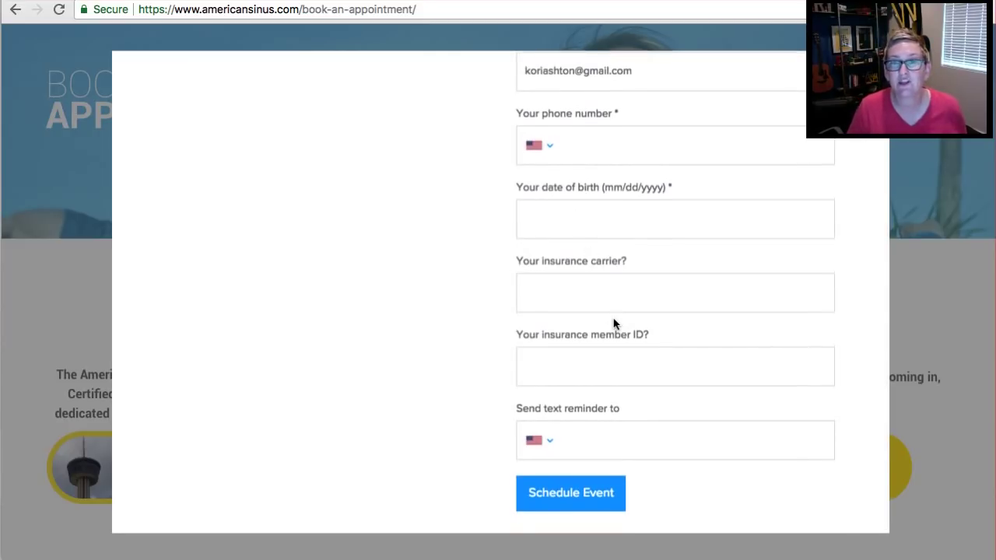
pyautogui.scroll(5, 613, 323)
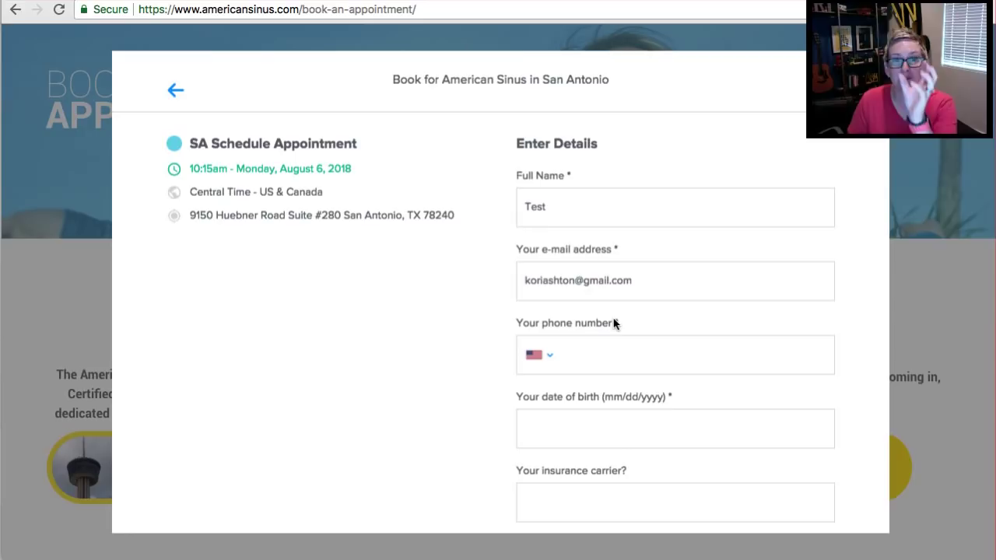
pyautogui.scroll(-3, 614, 323)
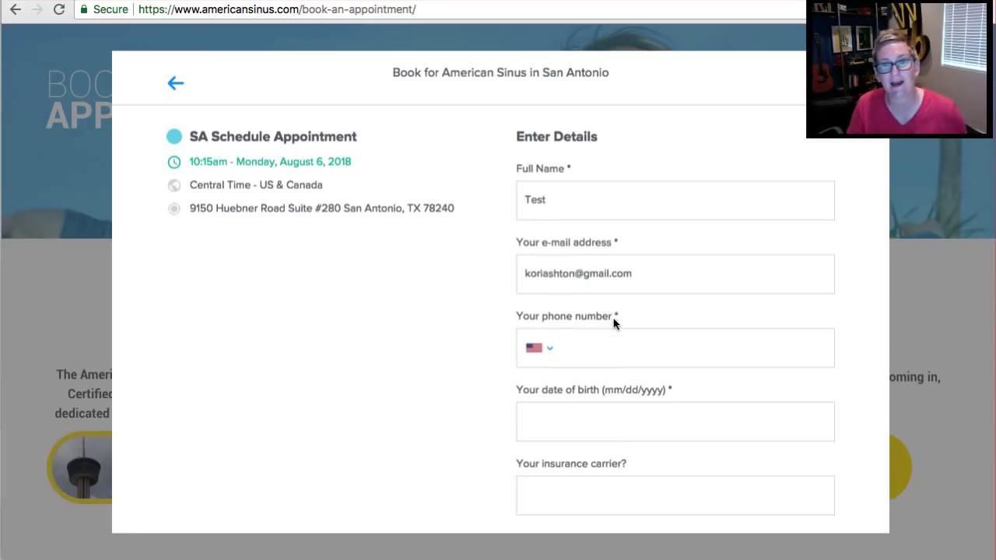
pyautogui.scroll(3, 577, 267)
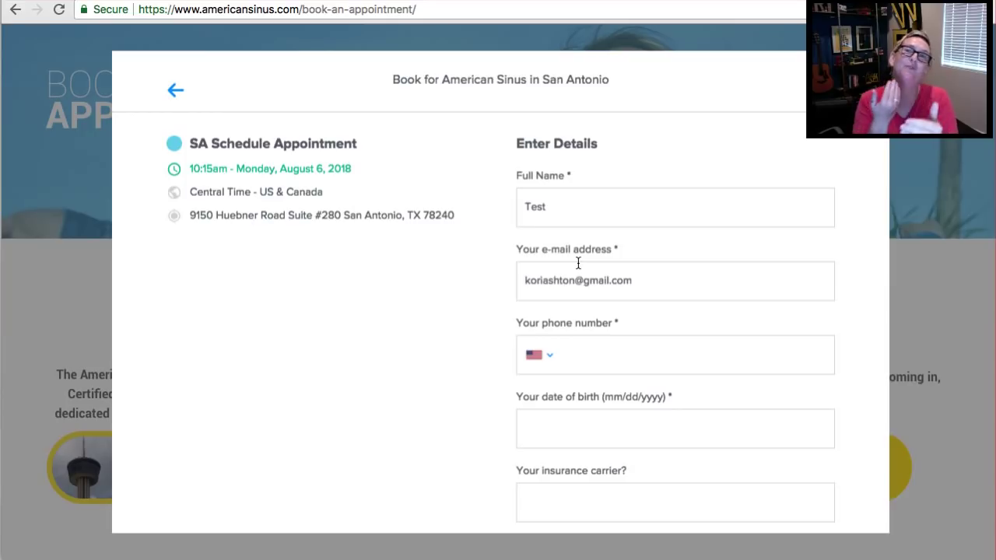
pyautogui.click(573, 281)
pyautogui.tripleClick(573, 283)
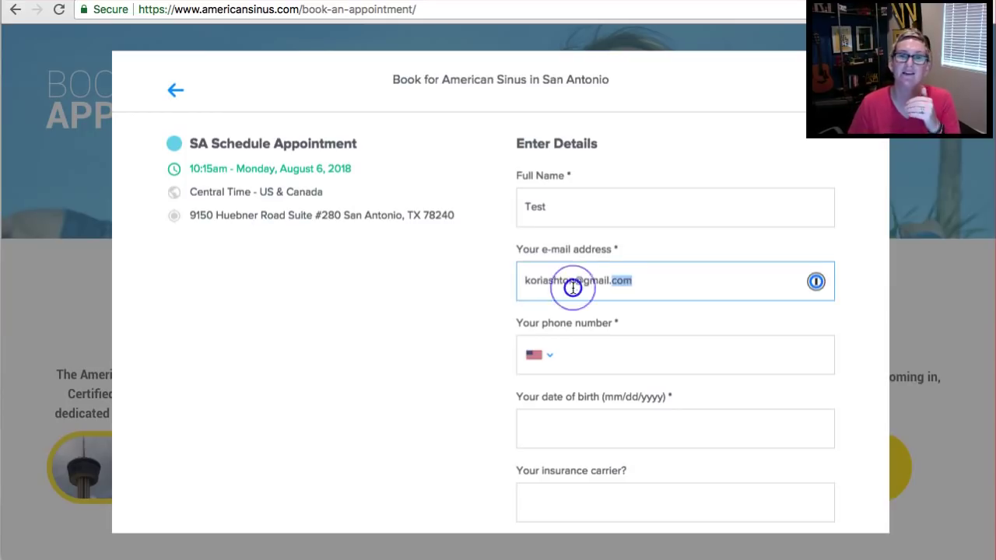
pyautogui.click(438, 307)
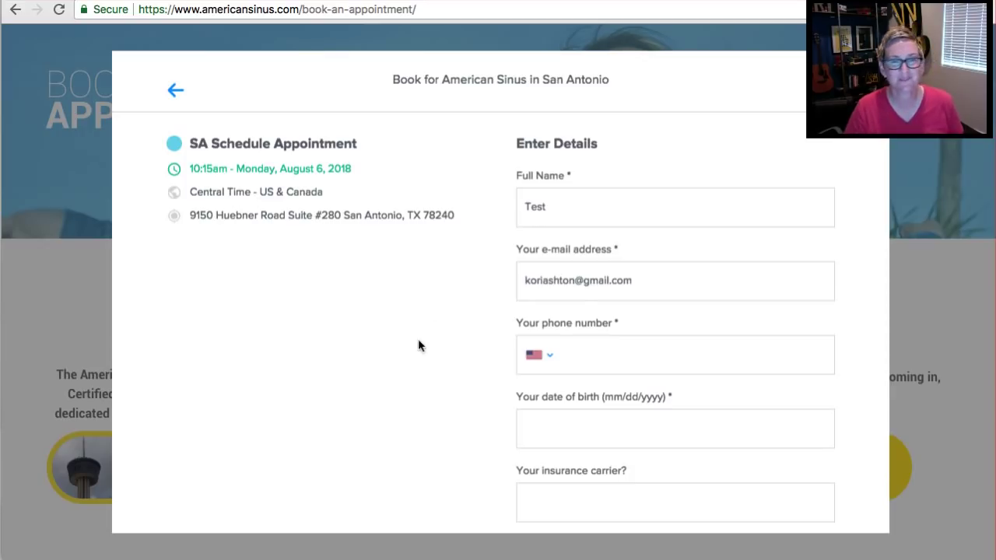
pyautogui.click(88, 190)
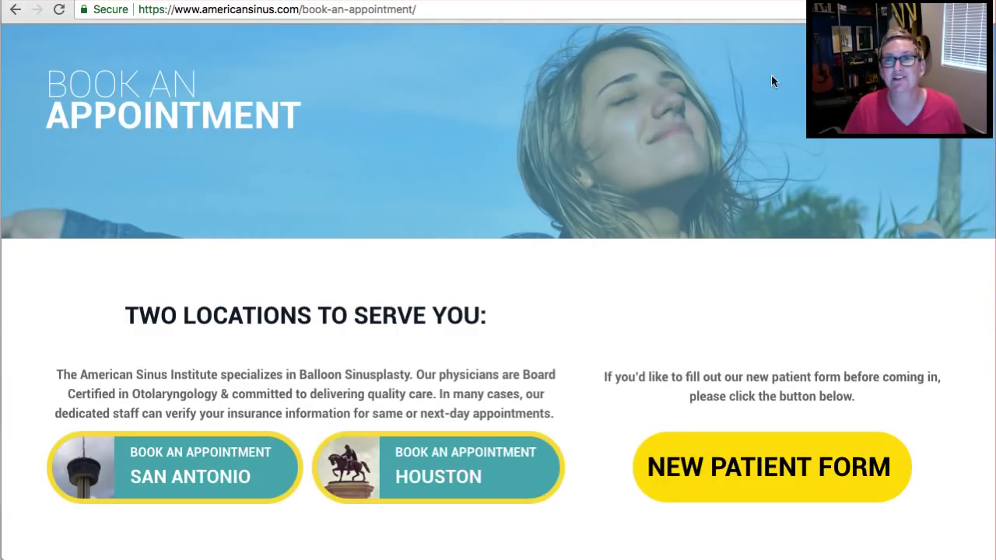
# - Go to calendly.com Pricing and look through the Basic $0, Premium $8 and Pro $12 plans
pyautogui.click(749, 1)
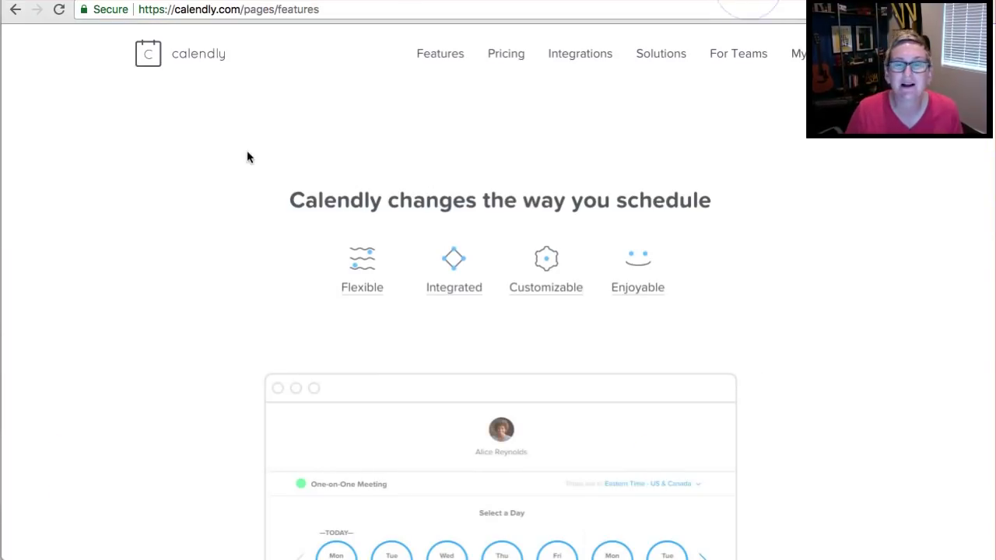
pyautogui.click(507, 56)
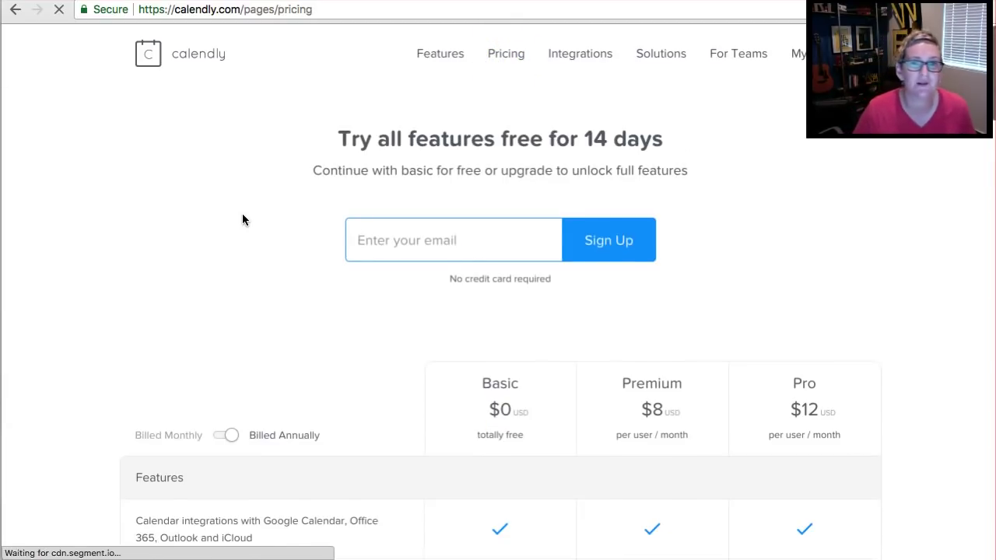
pyautogui.scroll(-5, 242, 219)
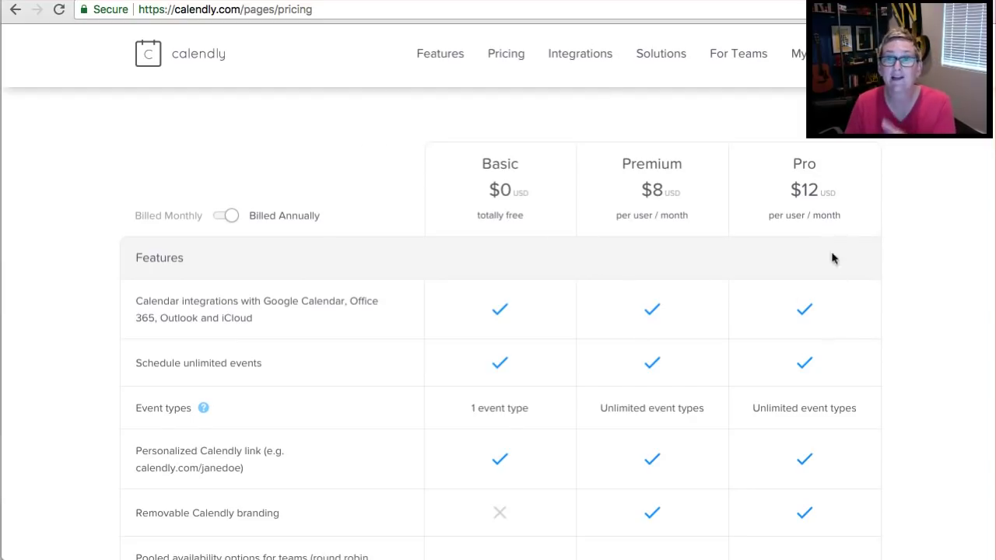
pyautogui.scroll(-8, 832, 308)
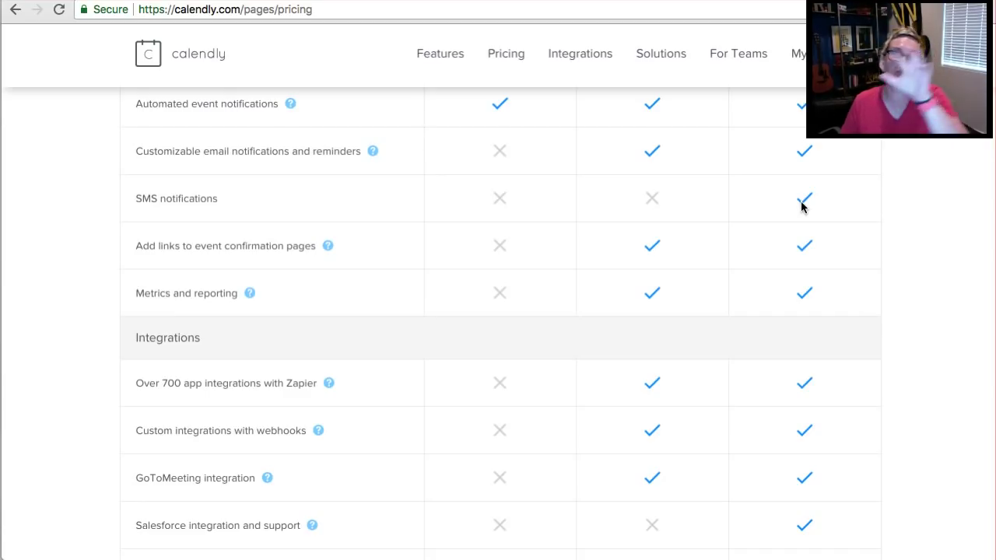
pyautogui.scroll(7, 802, 207)
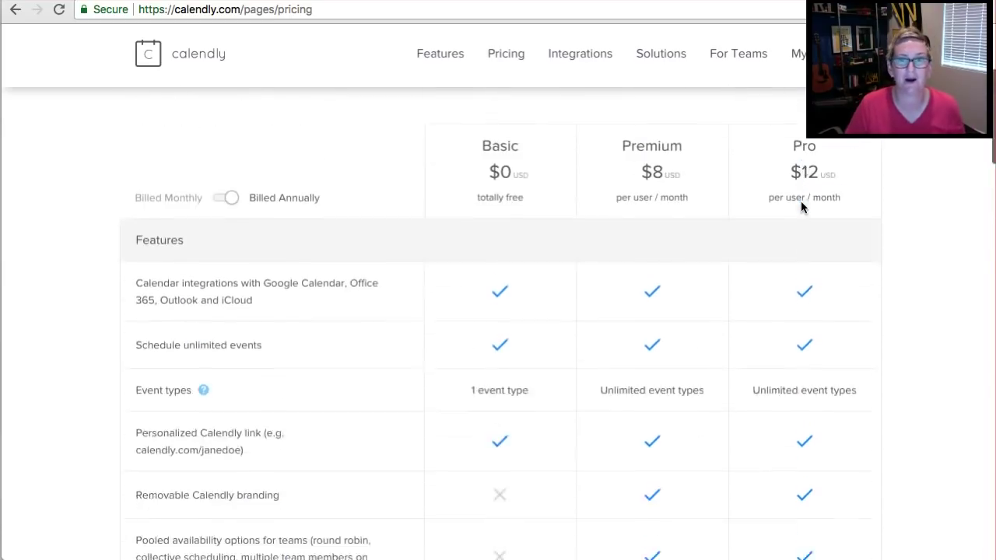
pyautogui.scroll(4, 802, 206)
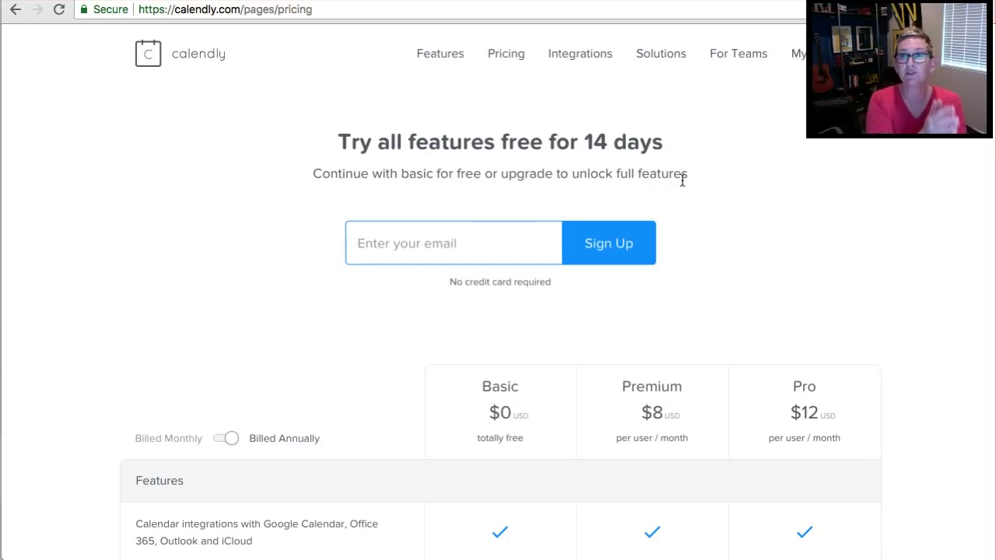
# - Go to Event Types and open the gear menu on the 1 Hour Meeting @ WebTegrity card
pyautogui.click(823, 2)
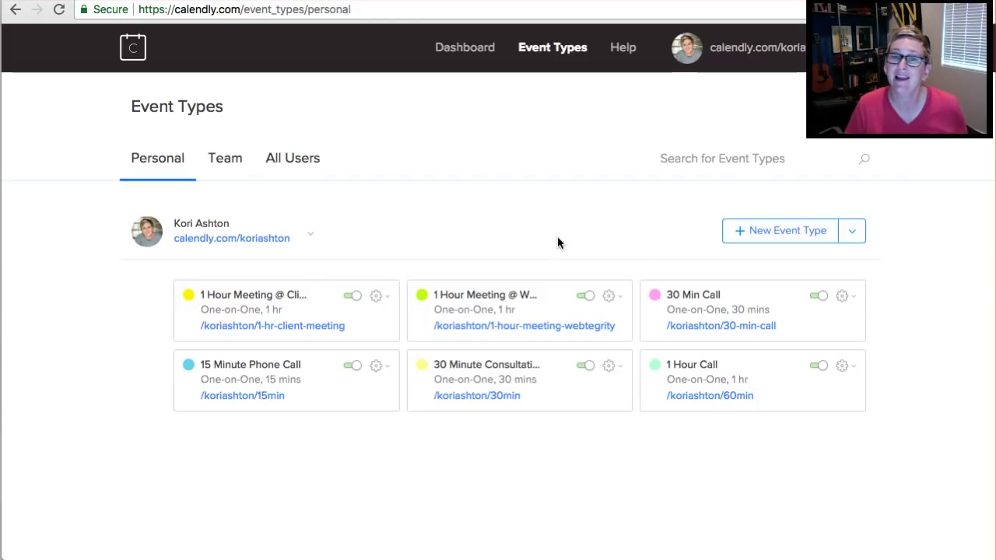
pyautogui.click(616, 295)
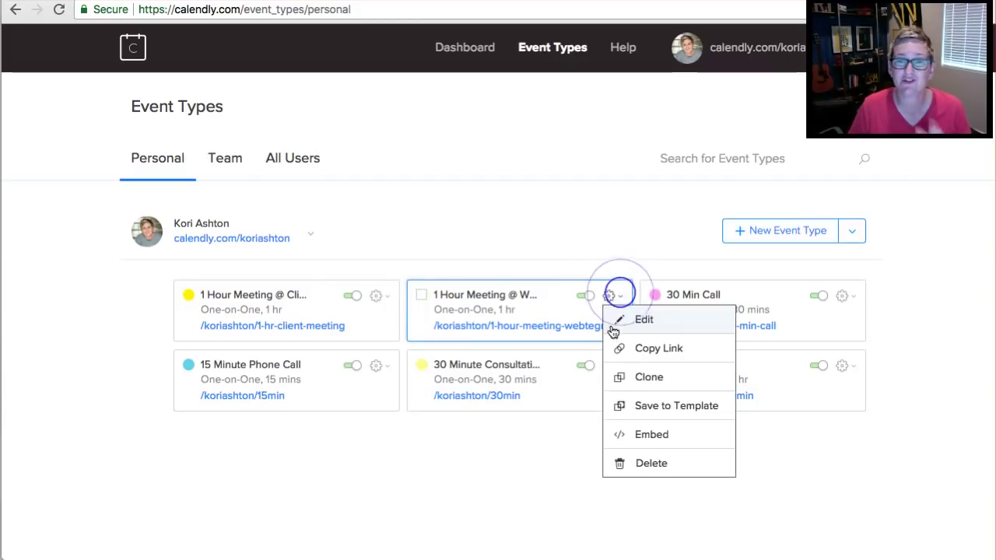
# - Edit the WebTegrity meeting and review its event name and location details
pyautogui.click(624, 325)
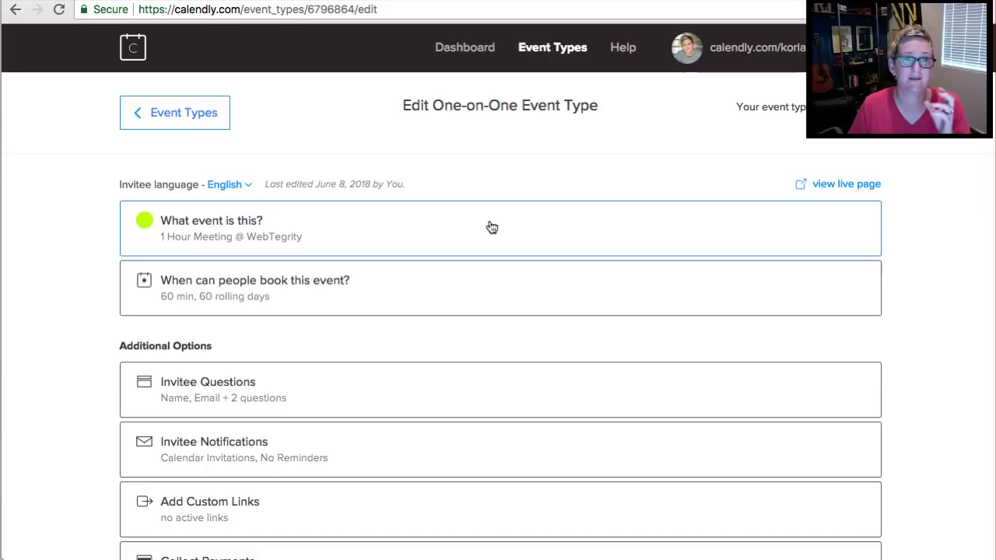
pyautogui.click(490, 224)
pyautogui.scroll(-3, 472, 309)
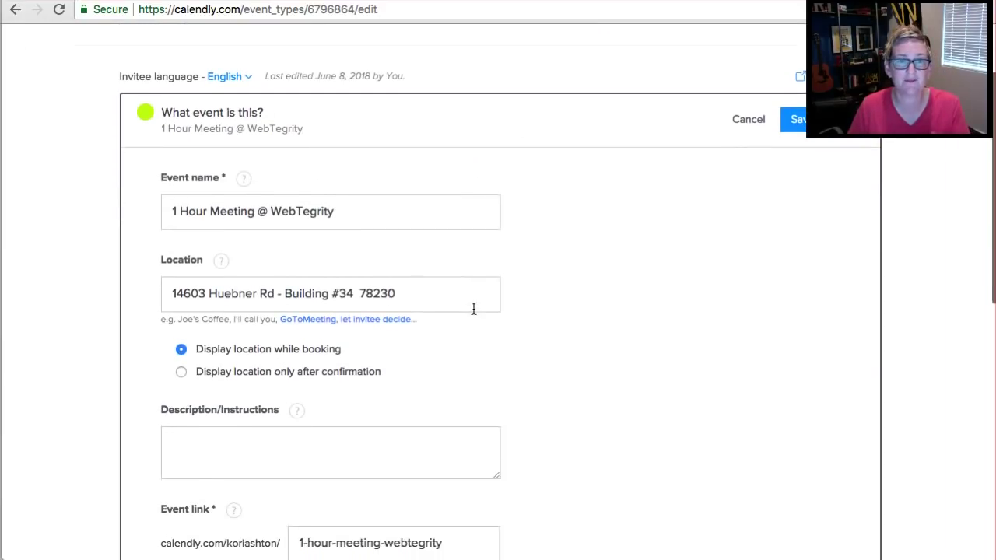
pyautogui.scroll(-2, 472, 309)
pyautogui.scroll(-3, 472, 311)
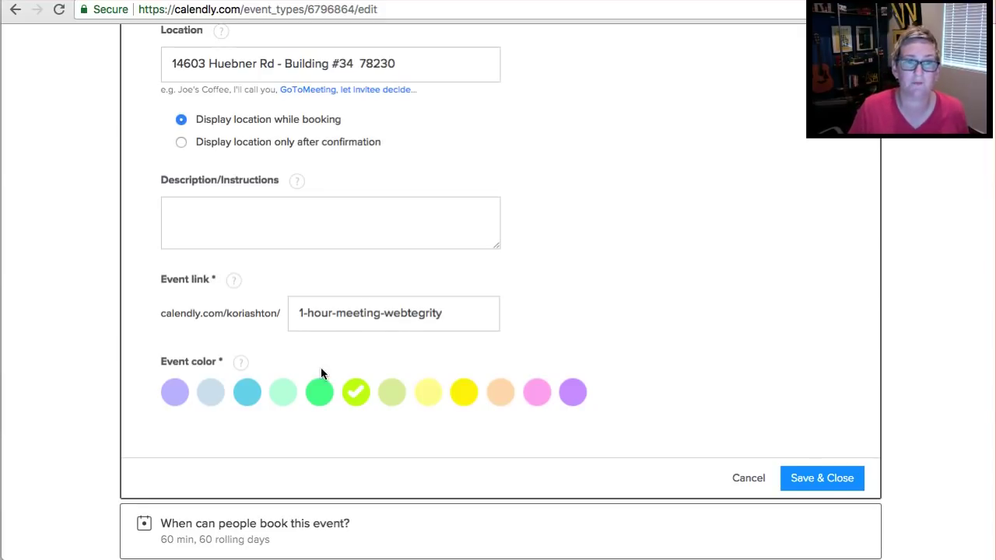
pyautogui.scroll(-3, 535, 382)
# - Review the duration and availability settings, including the Advanced options
pyautogui.click(529, 398)
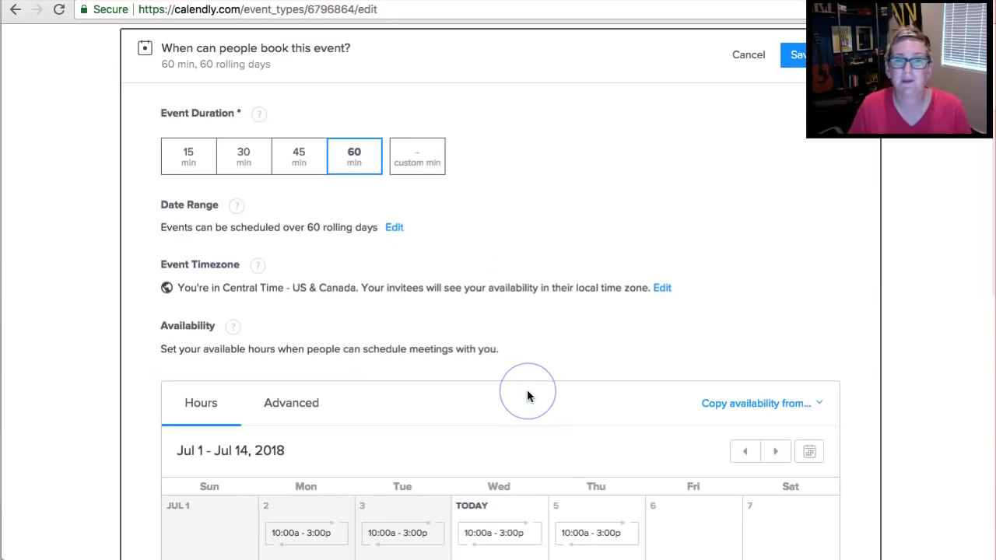
pyautogui.scroll(-3, 527, 389)
pyautogui.scroll(-1, 527, 395)
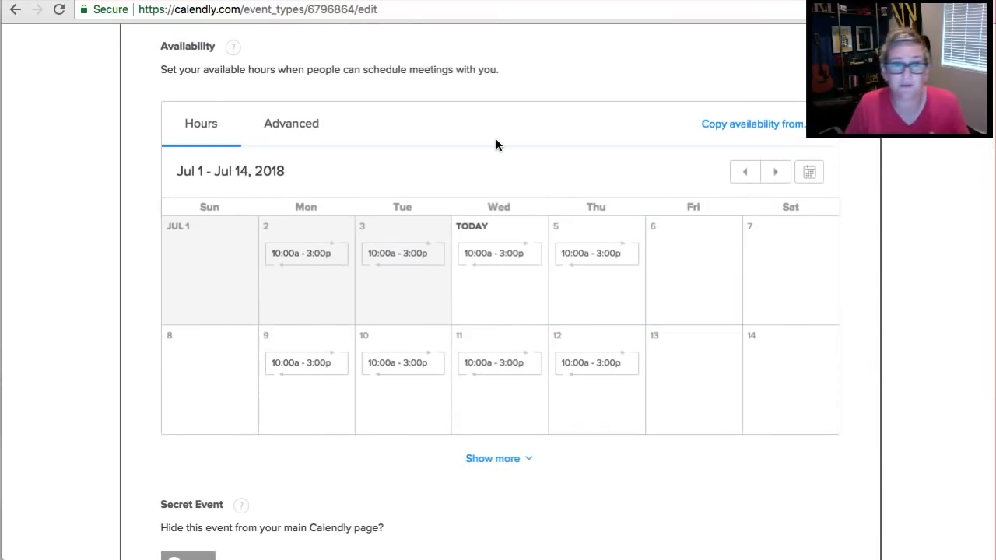
pyautogui.click(316, 124)
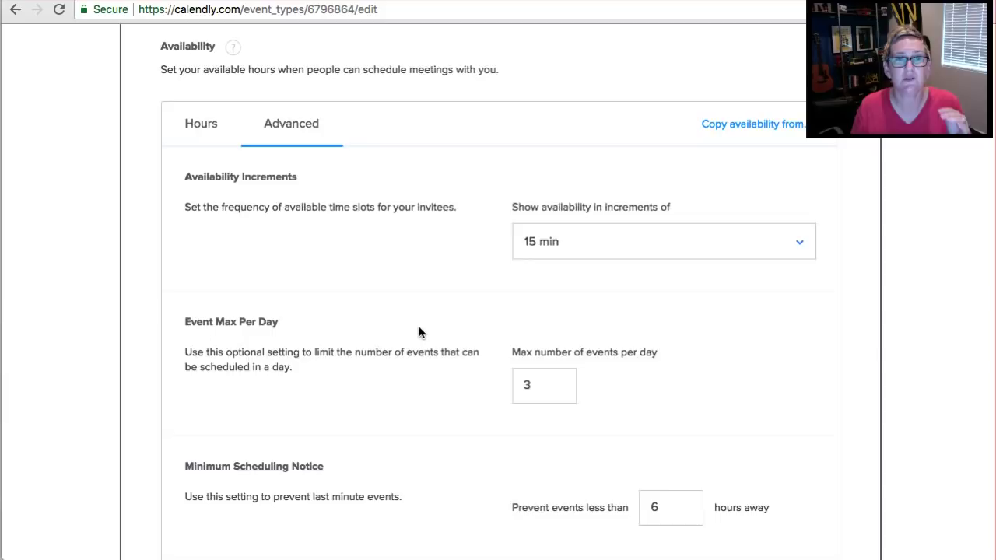
pyautogui.scroll(-5, 418, 332)
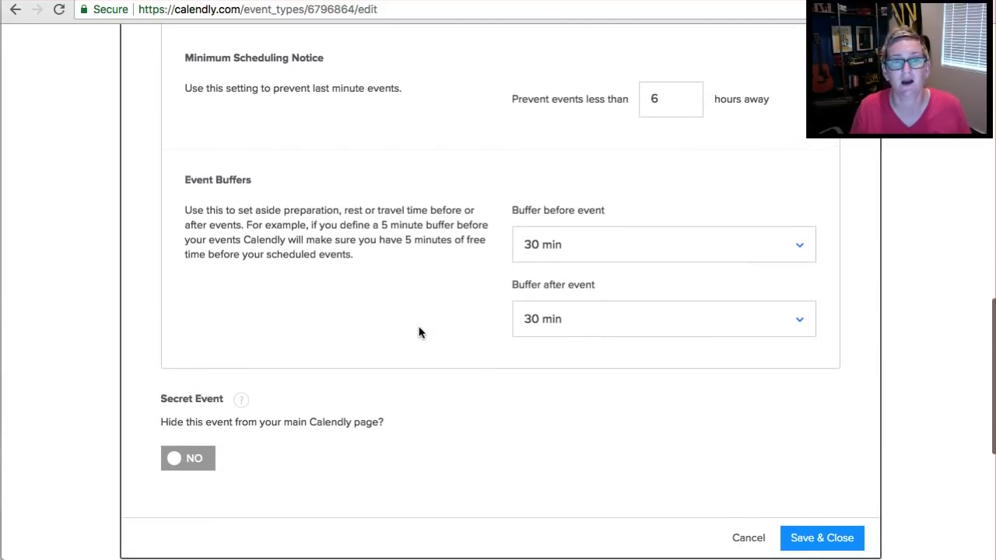
pyautogui.scroll(-2, 419, 332)
pyautogui.scroll(-3, 419, 332)
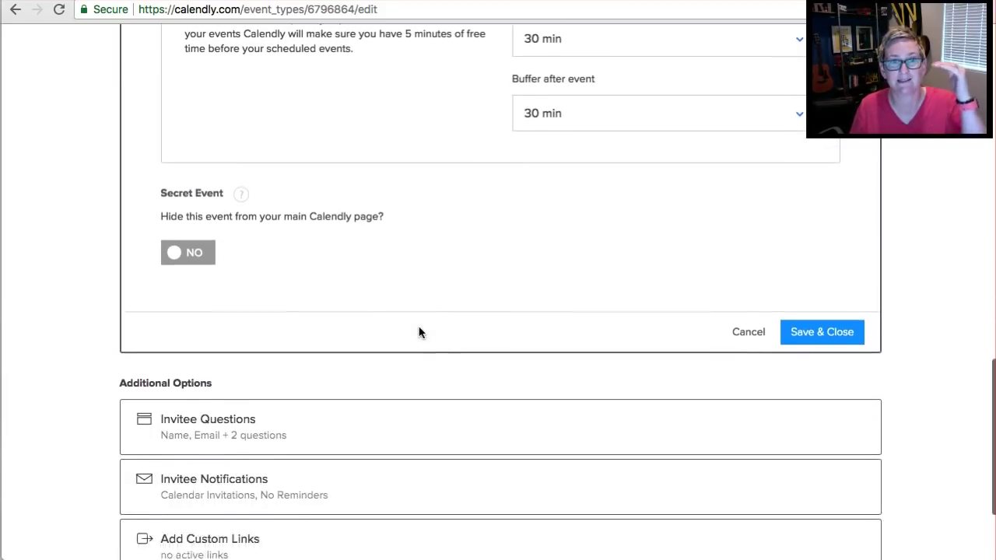
pyautogui.scroll(4, 419, 333)
pyautogui.scroll(10, 420, 334)
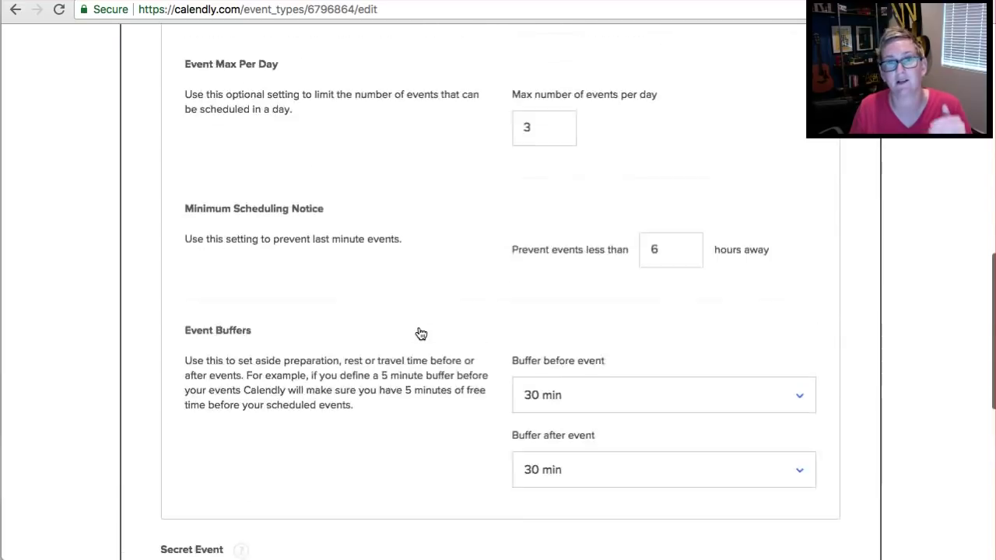
pyautogui.scroll(2, 418, 332)
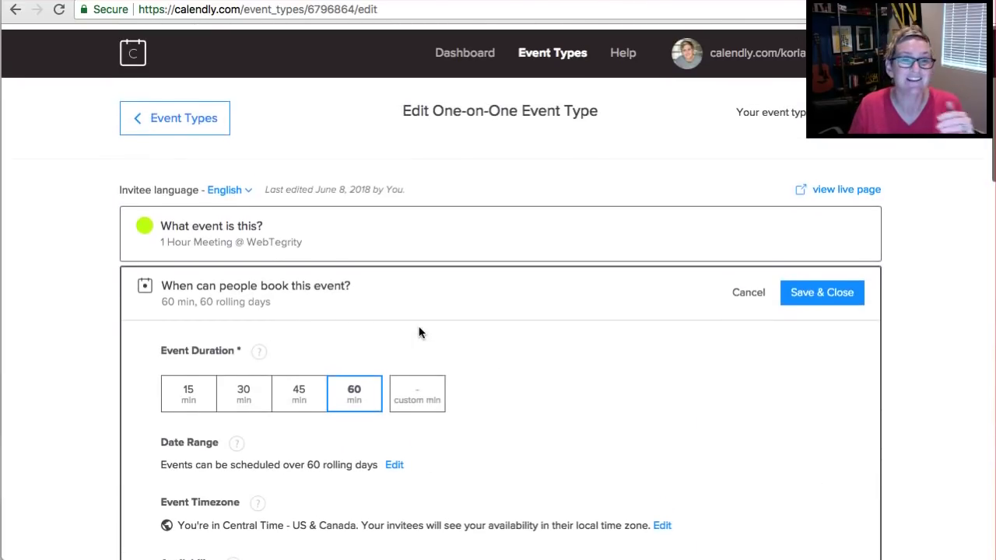
# - Return to Event Types, then visit the American Sinus page and the Calendly pricing page
pyautogui.click(579, 47)
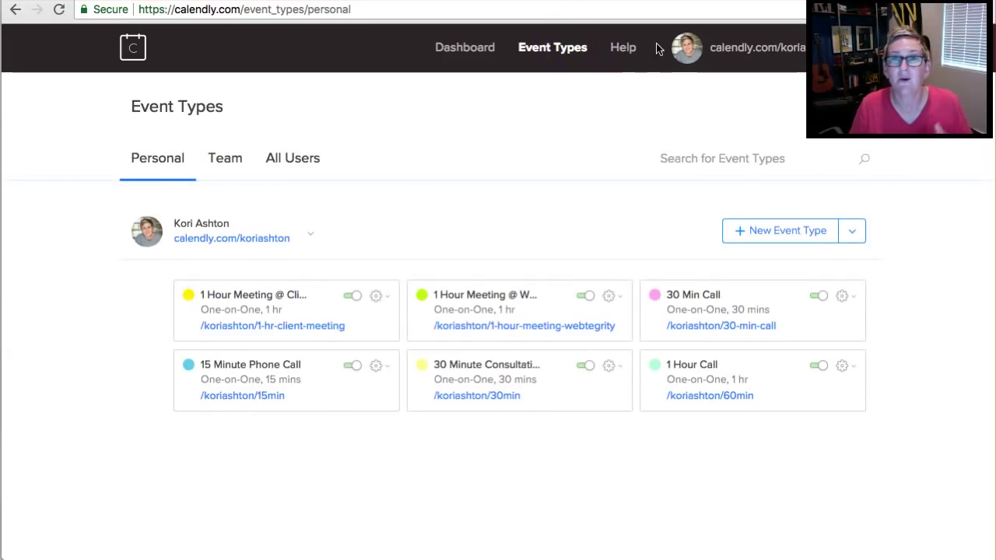
pyautogui.click(498, 2)
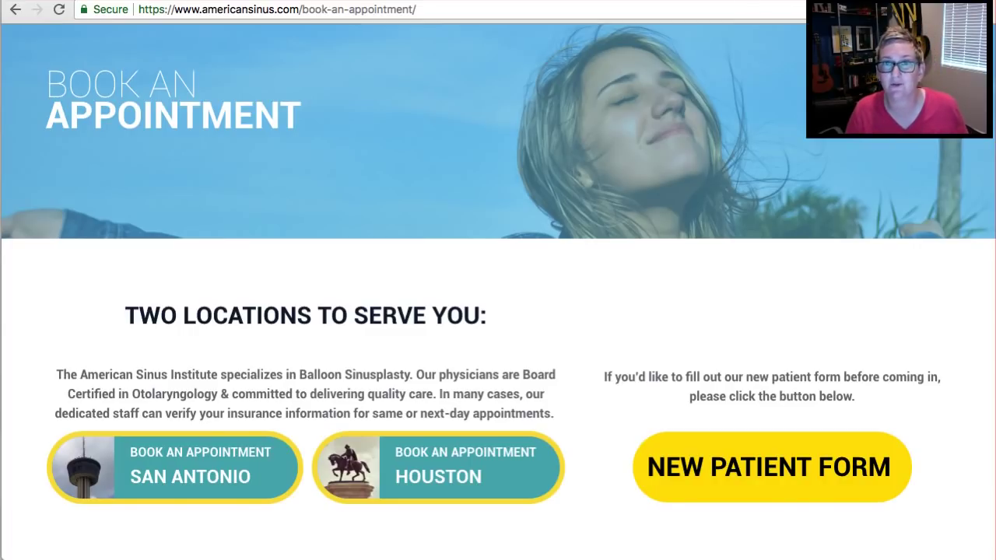
pyautogui.click(630, 1)
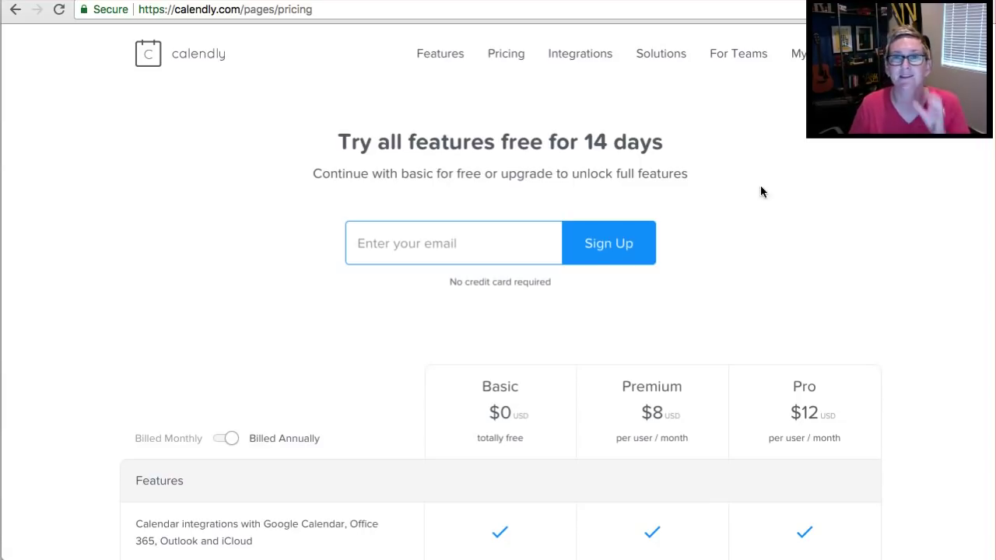
# - Open the Embed options for the 30 Minute Consultation event type
pyautogui.click(802, 1)
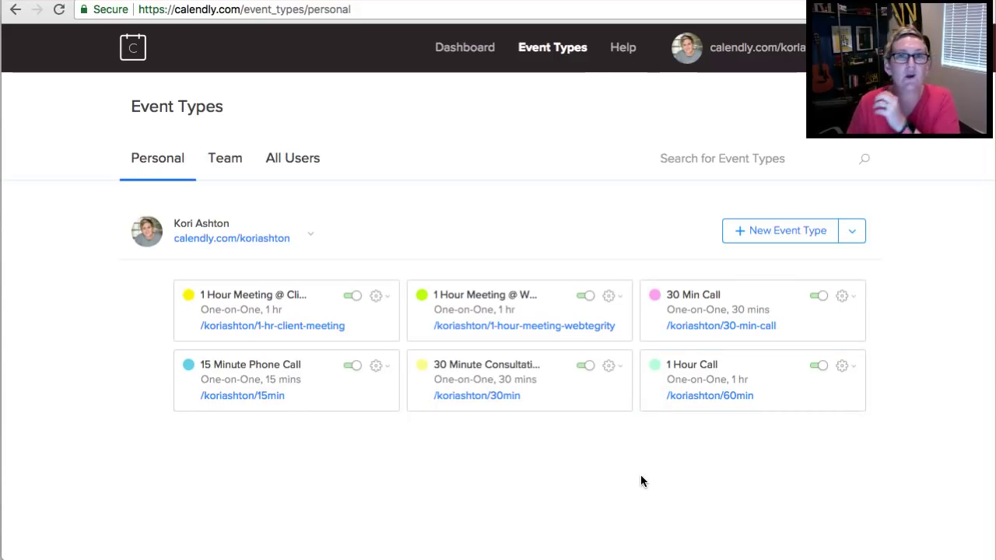
pyautogui.click(622, 367)
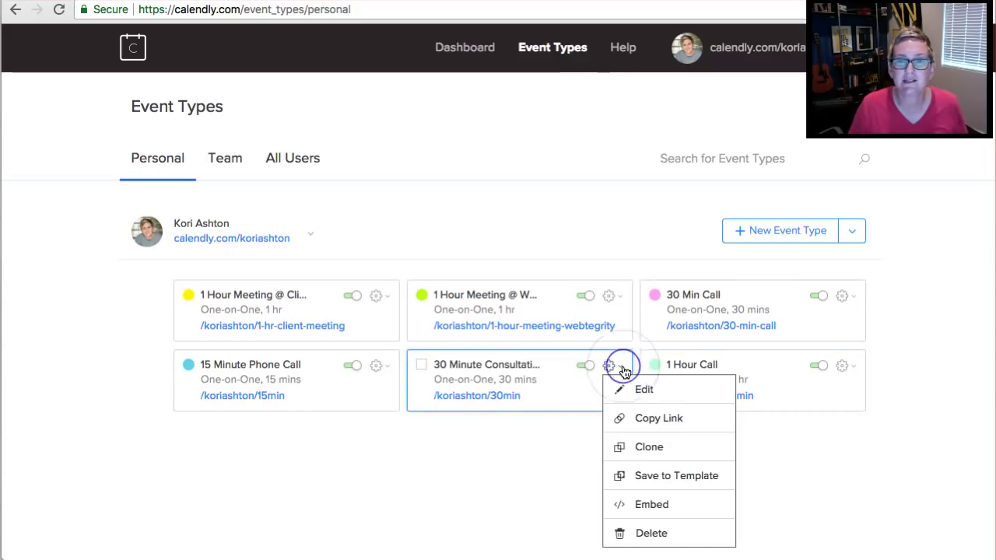
pyautogui.click(627, 506)
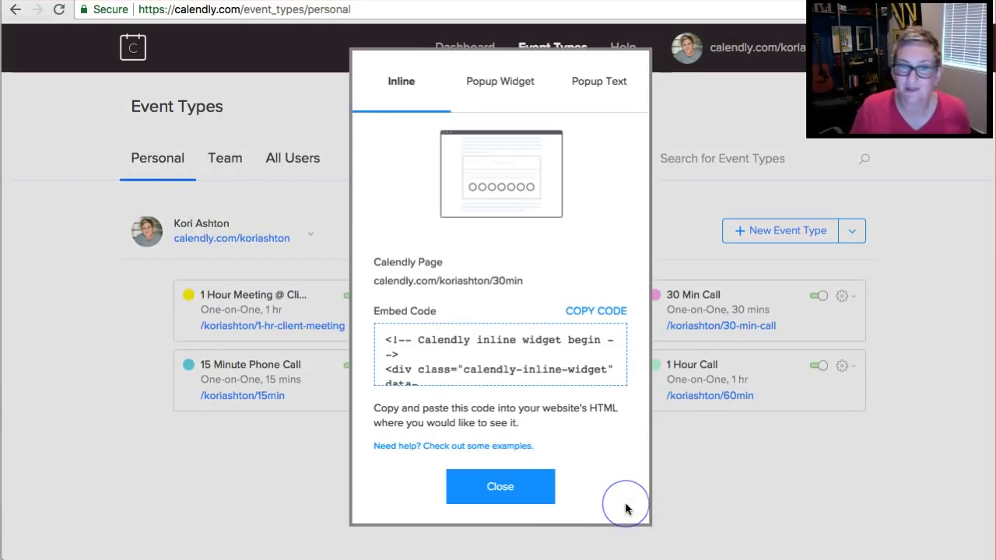
# - Compare the Inline, Popup Widget and Popup Text embed types, settling on Popup Text
pyautogui.click(515, 87)
pyautogui.click(596, 87)
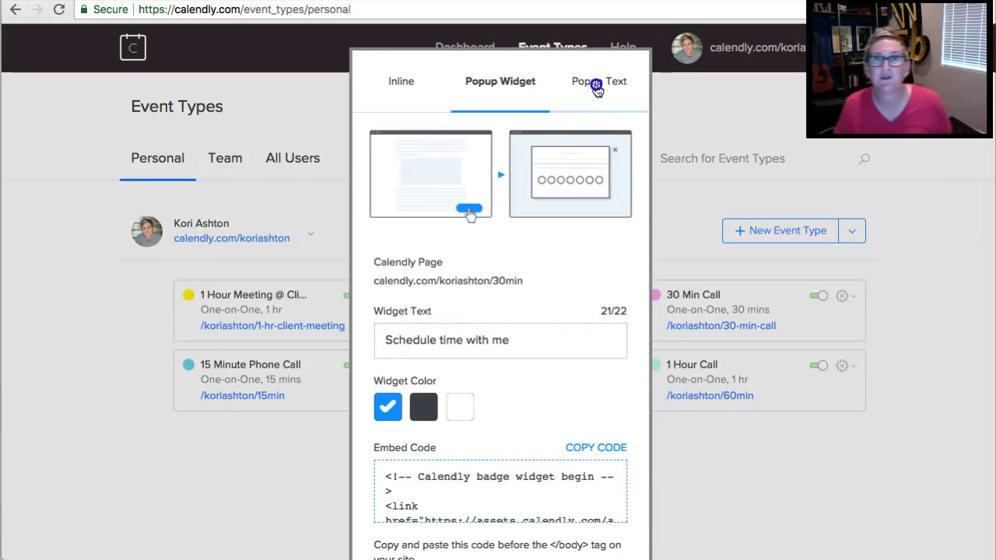
pyautogui.click(510, 85)
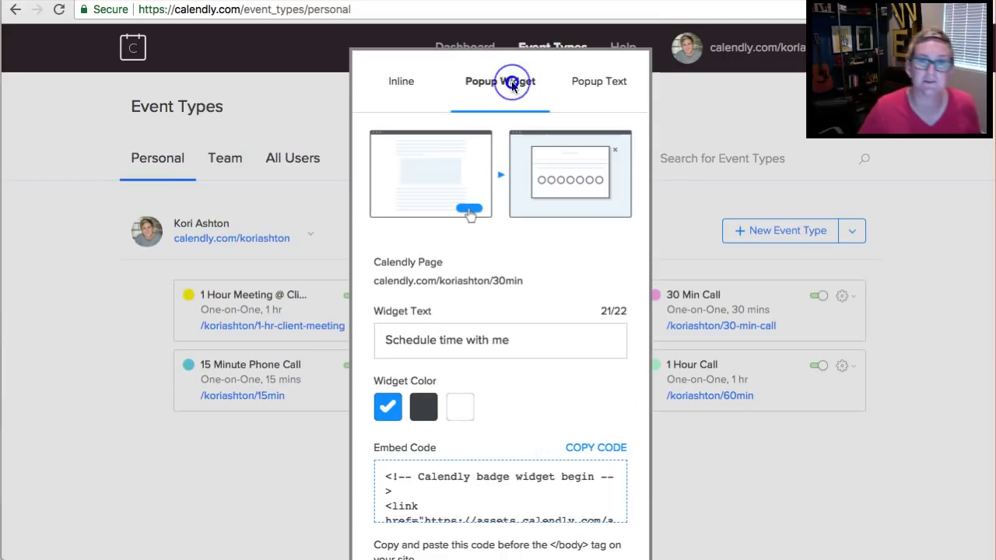
pyautogui.click(390, 88)
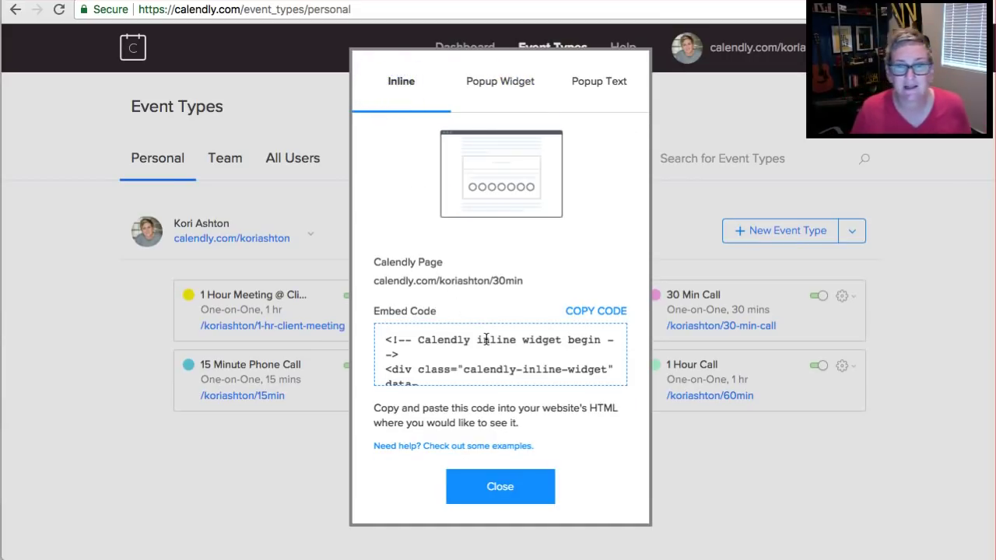
pyautogui.click(492, 84)
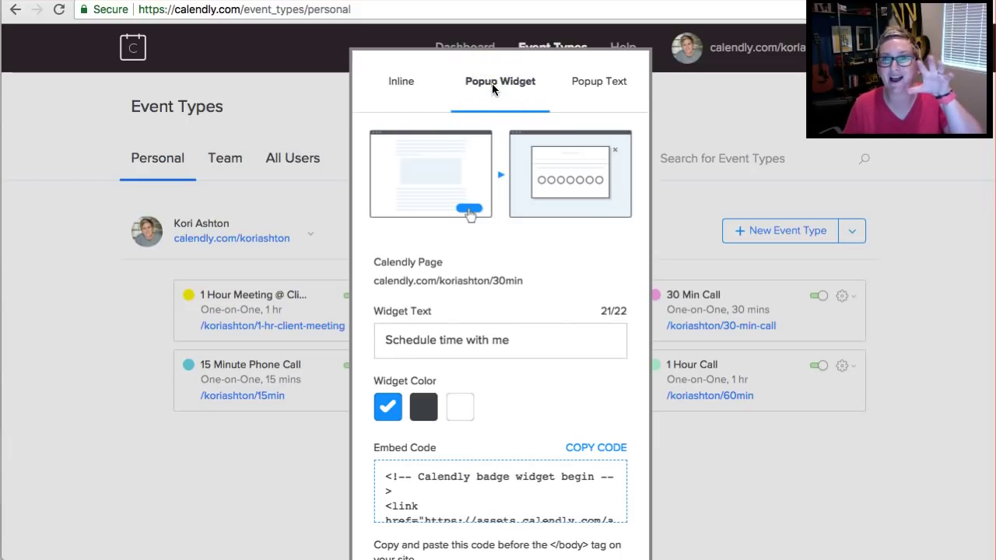
pyautogui.click(599, 82)
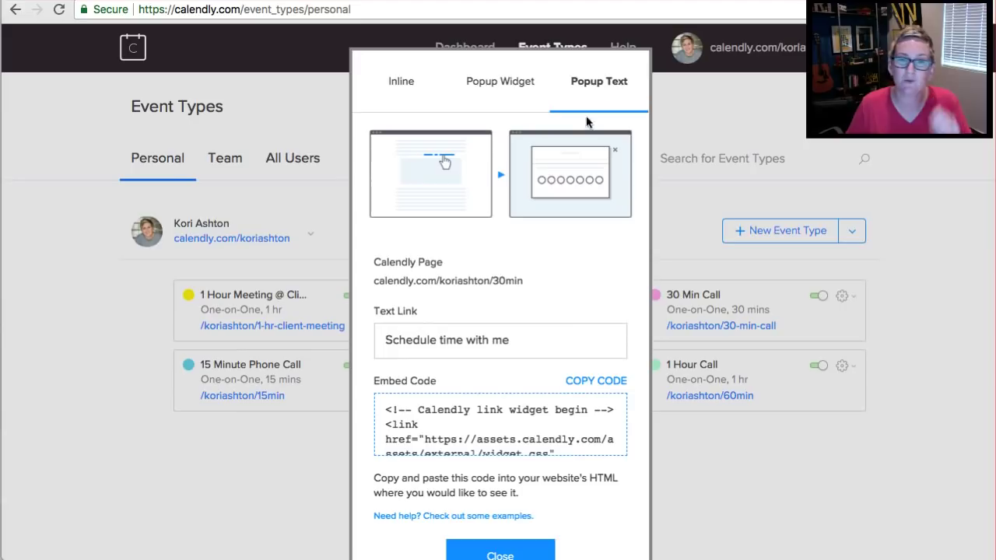
# - Copy the Popup Text embed code and go to the 'Testing Calendly' WordPress editor
pyautogui.click(578, 387)
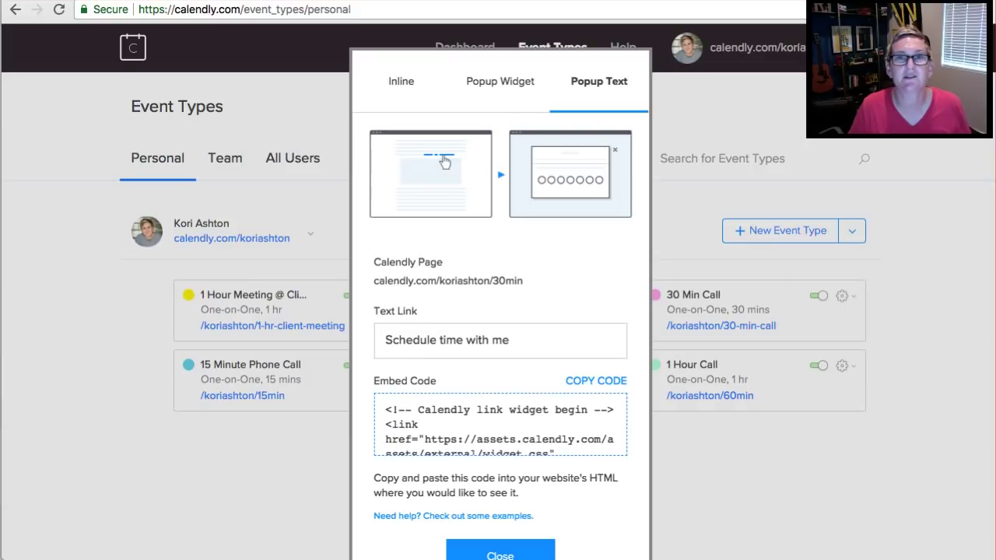
pyautogui.click(599, 2)
pyautogui.click(417, 333)
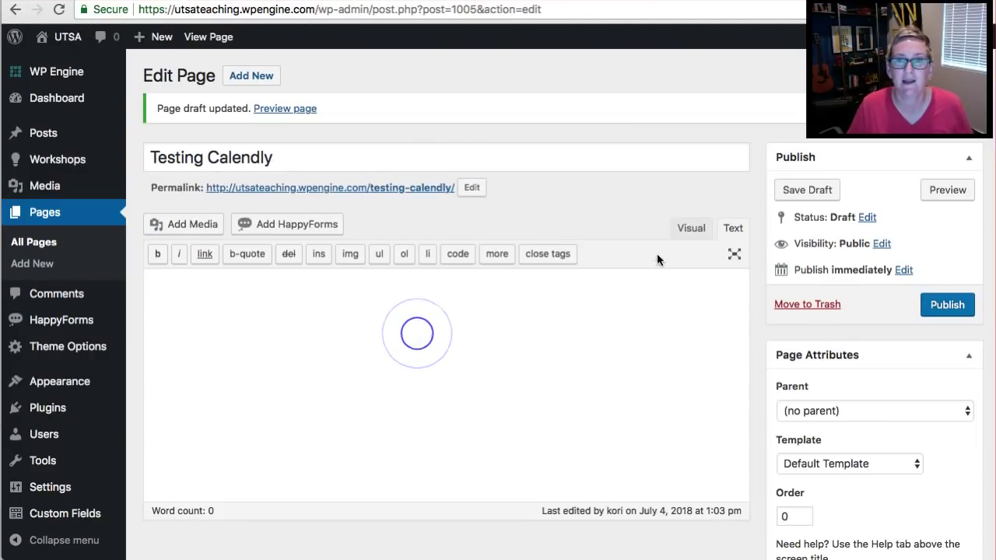
# - Paste the Calendly popup code into the page's Text (HTML) view and preview 'Testing Calendly'
pyautogui.click(677, 230)
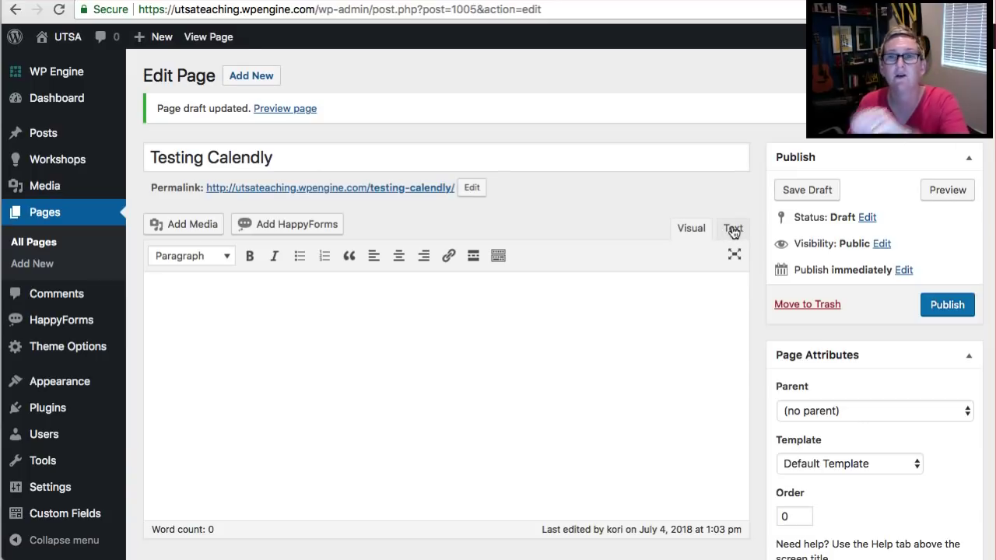
pyautogui.click(733, 230)
pyautogui.click(621, 318)
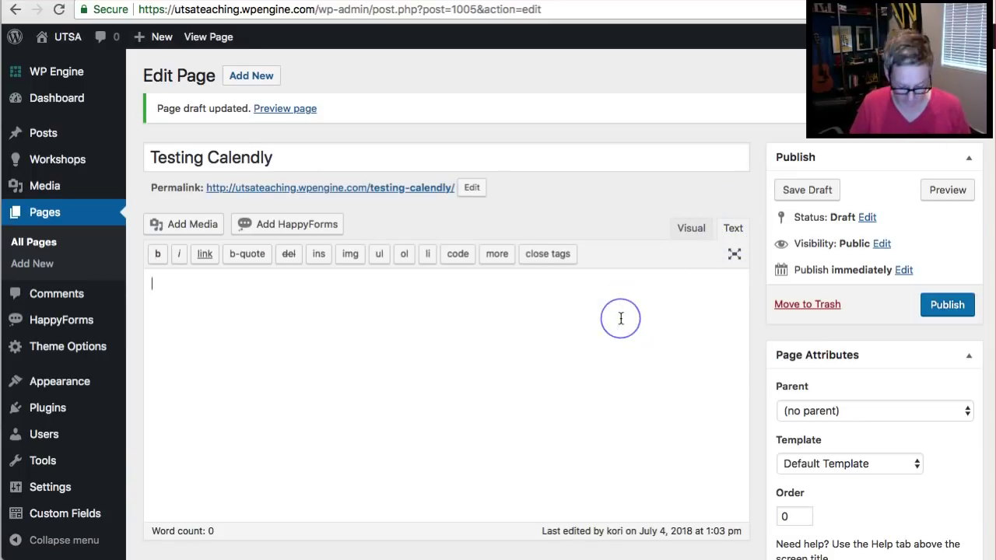
pyautogui.write('<!-- Calendly link widget begin --> <link href="https://assets.calendly.com/assets/external/widget.css" rel="stylesheet"> <script src="https://assets.calendly.com/assets/external/widget.js" type="text/javascript"></script> <a href="" onclick="Calendly.showPopupWidget(\'https://calendly.com/koriashton/30min\');return false;">Schedule time with me</a> <!-- Calendly link widget end -->')
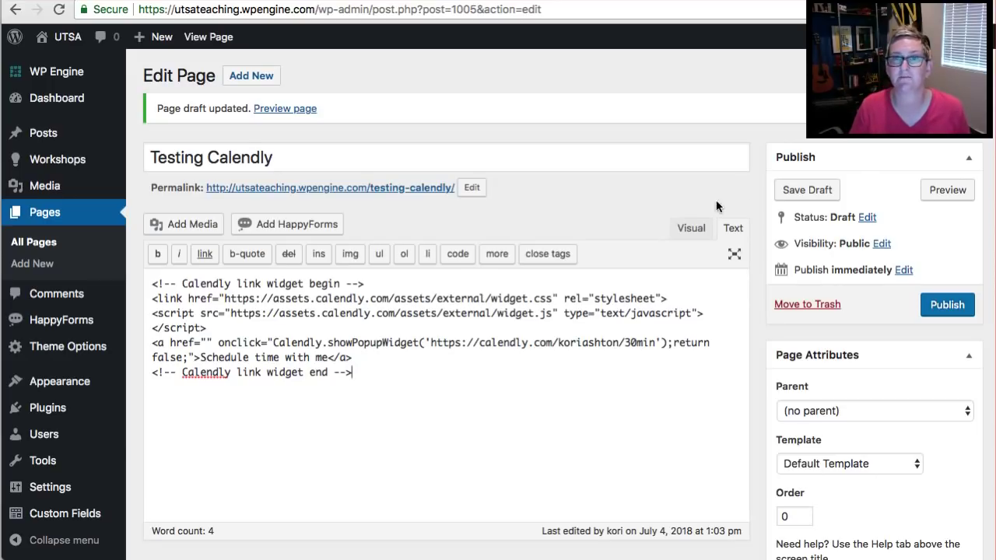
pyautogui.click(941, 195)
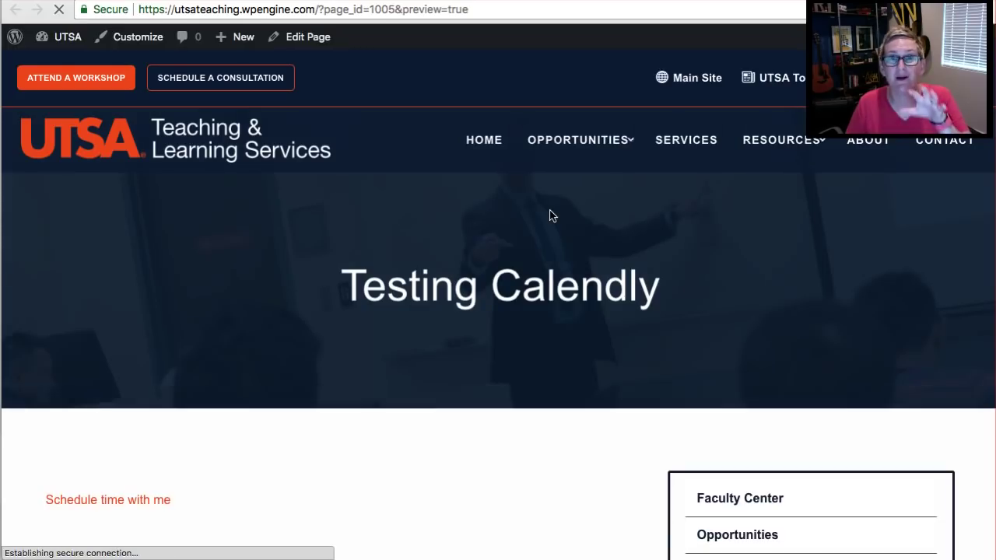
# - Test the 'Schedule time with me' link by picking Monday July 9 at 03:00pm
pyautogui.scroll(-2, 387, 338)
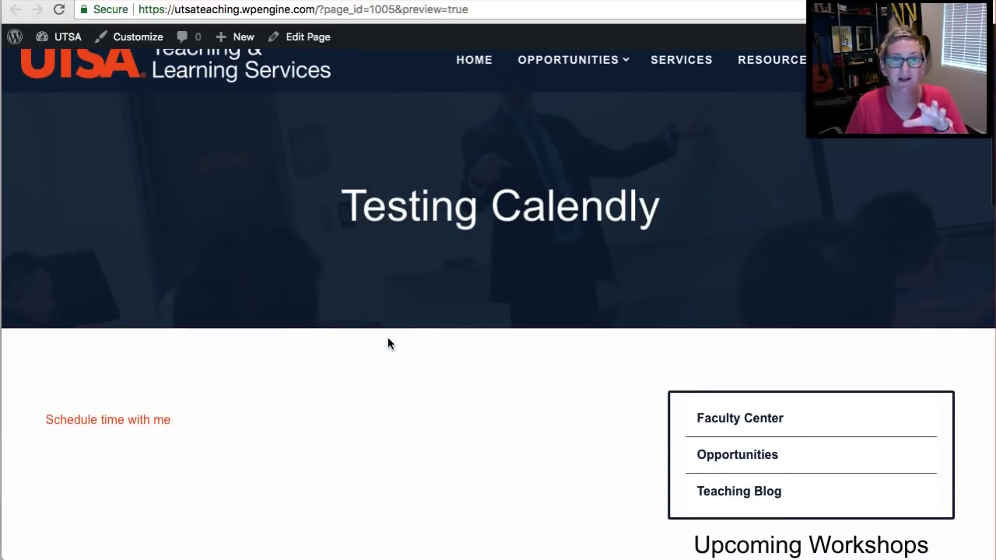
pyautogui.click(160, 421)
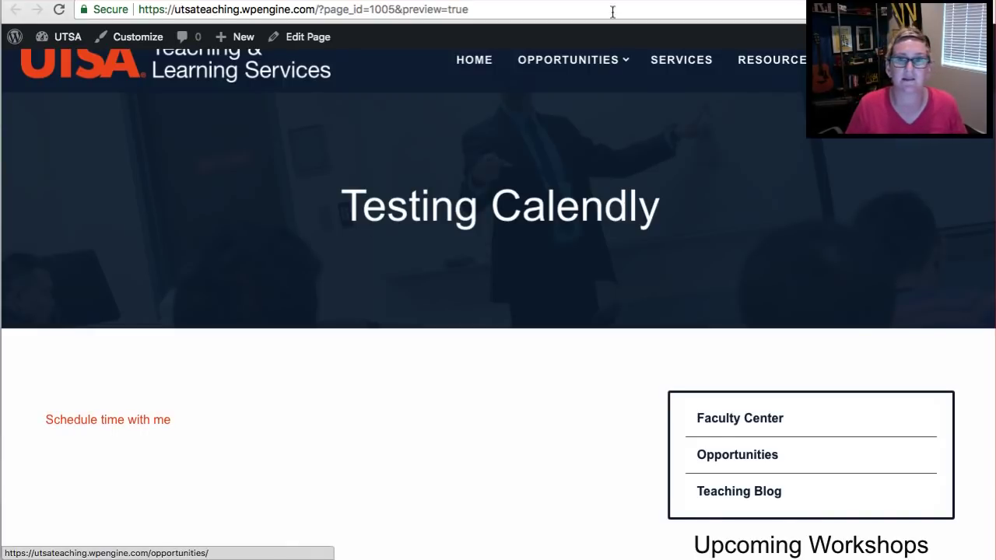
pyautogui.click(158, 420)
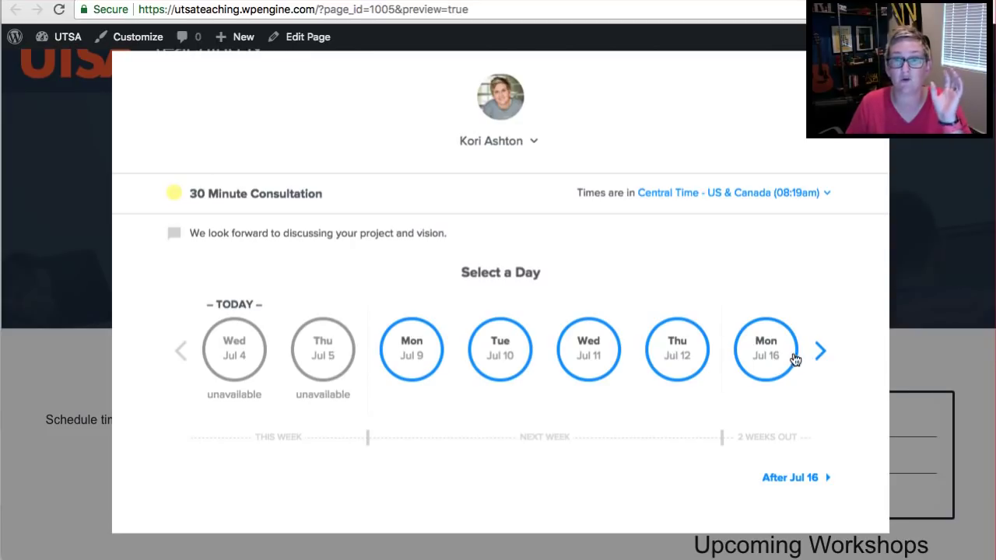
pyautogui.click(434, 374)
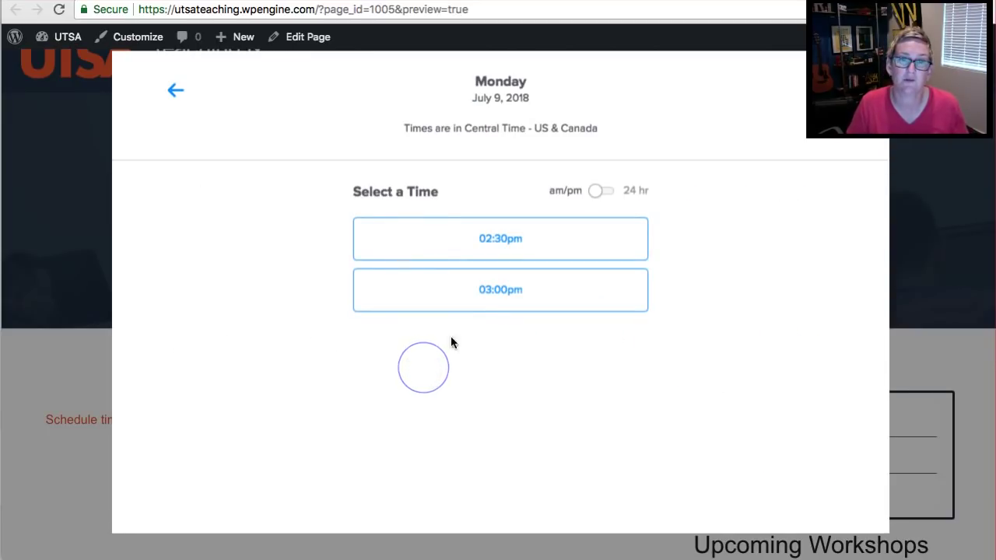
pyautogui.click(482, 296)
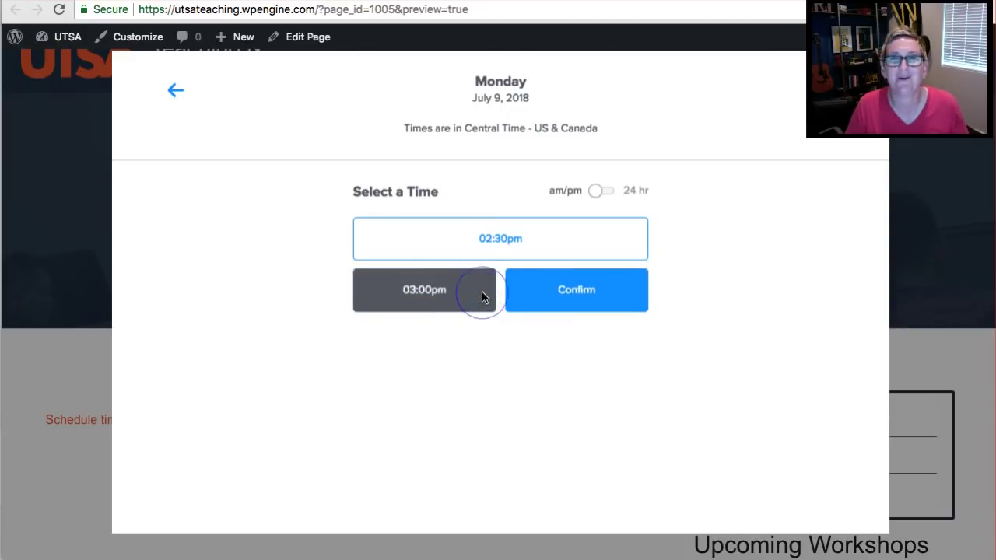
# - Back out of the time selection, close the booking popup and return to the page editor
pyautogui.click(175, 90)
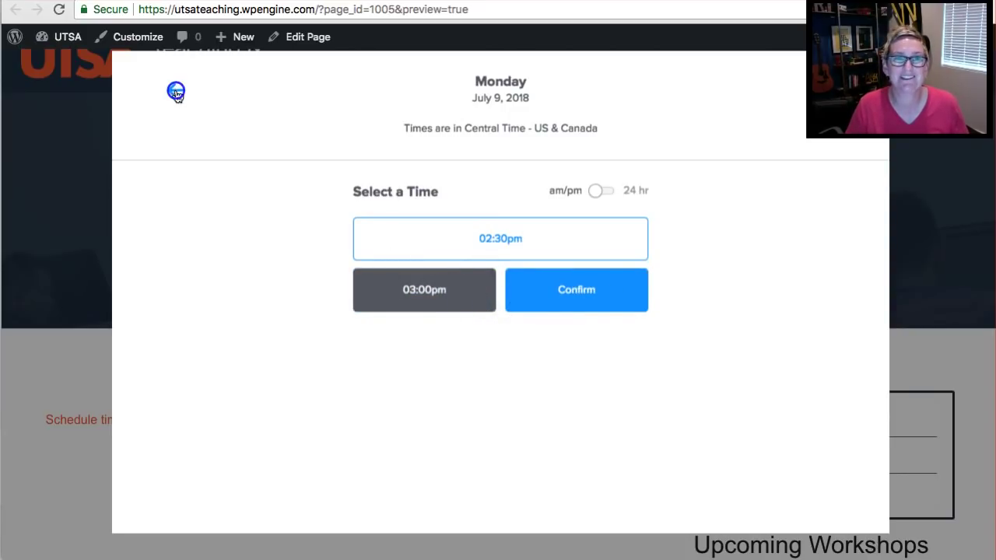
pyautogui.click(891, 287)
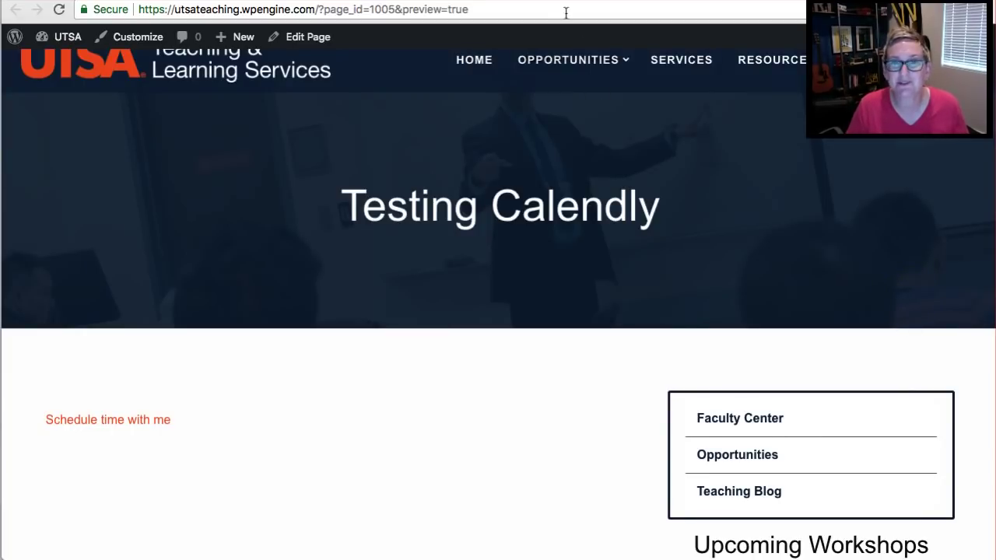
pyautogui.hotkey('ctrl', 'w')
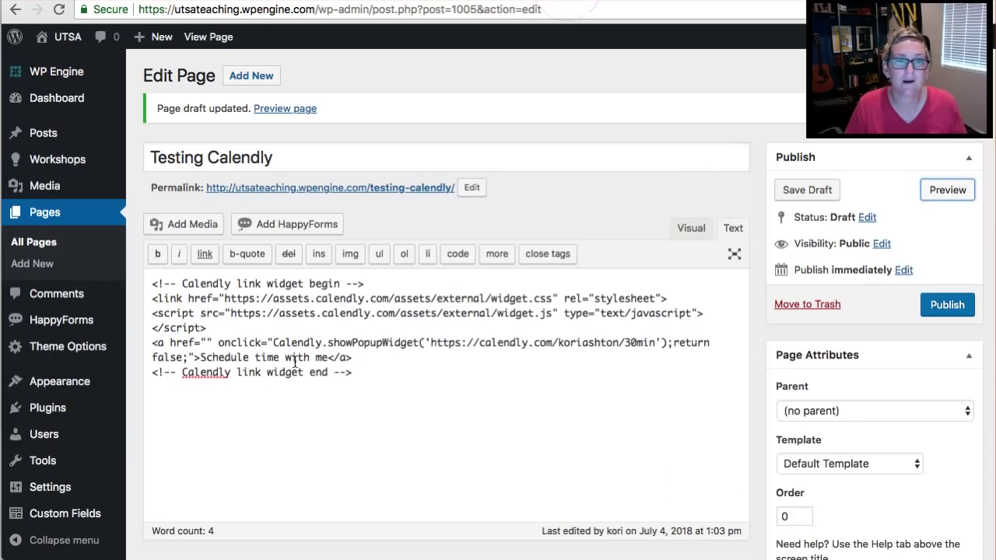
# - Replace the link text 'Schedule time with me' with 'Book an Appointment' and preview the Testing Calendly page
pyautogui.moveTo(328, 358); pyautogui.dragTo(201, 359)
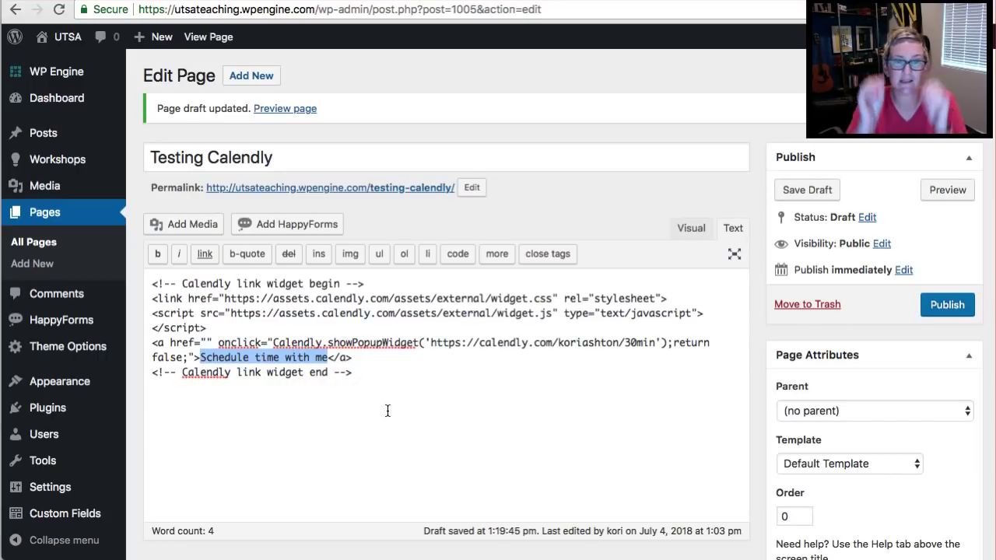
pyautogui.write('Book an Appoin')
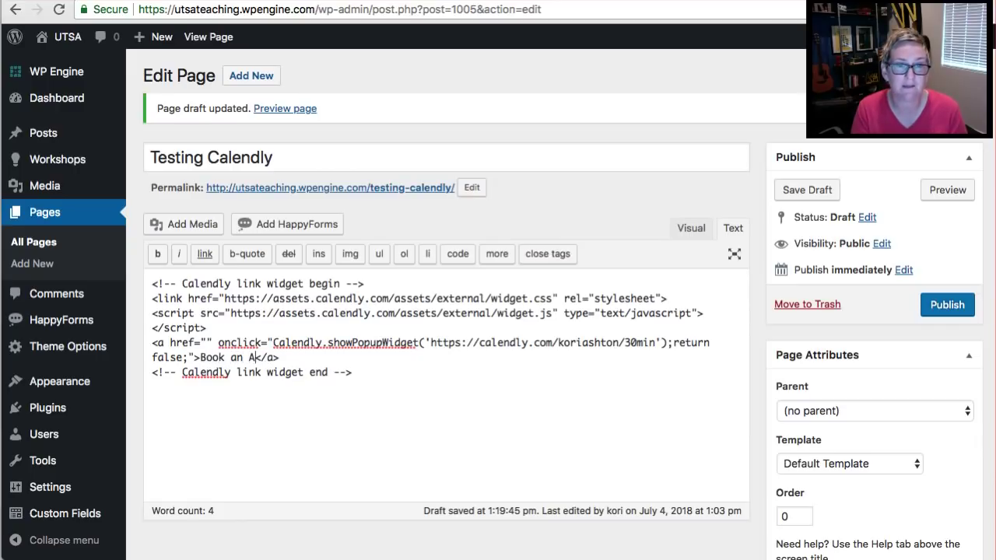
pyautogui.write('tment')
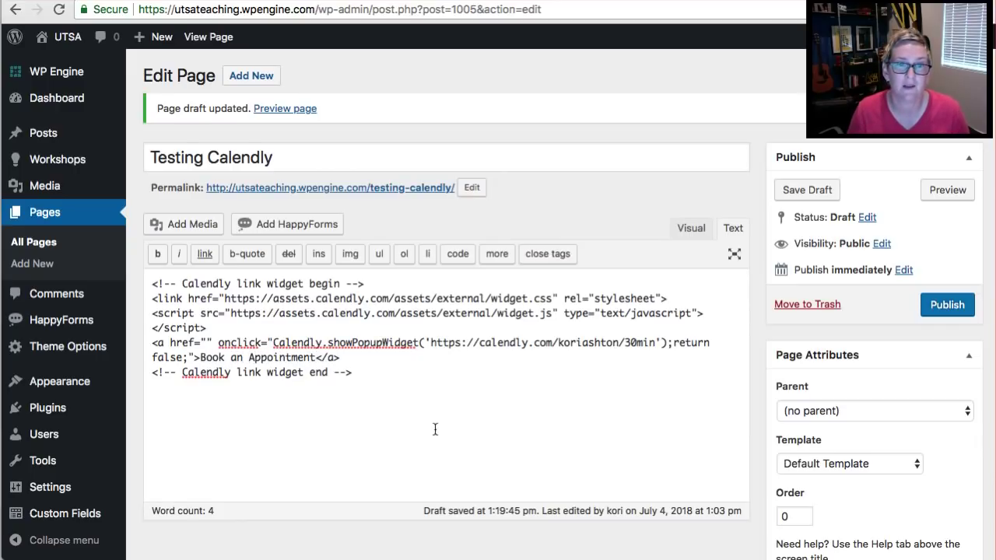
pyautogui.click(452, 431)
pyautogui.click(948, 190)
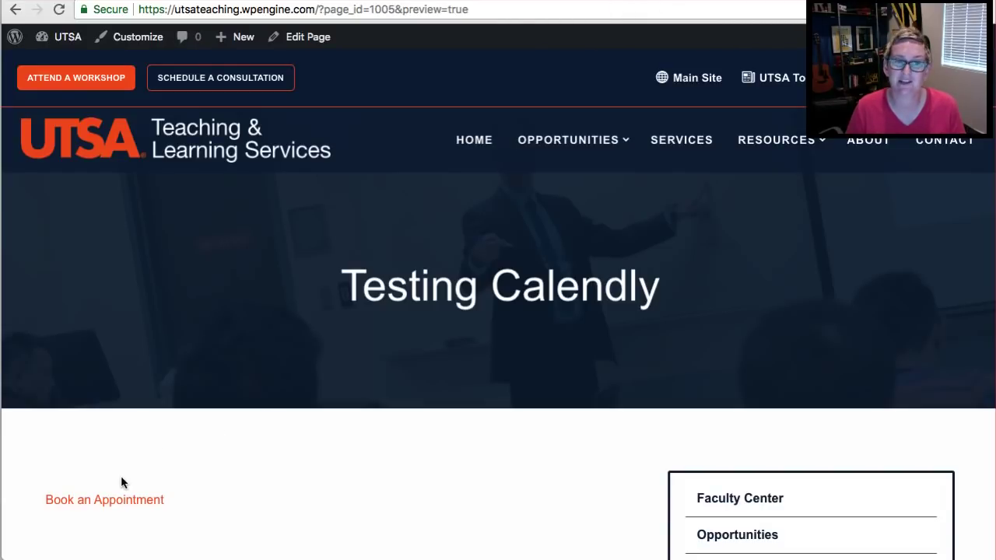
pyautogui.click(121, 502)
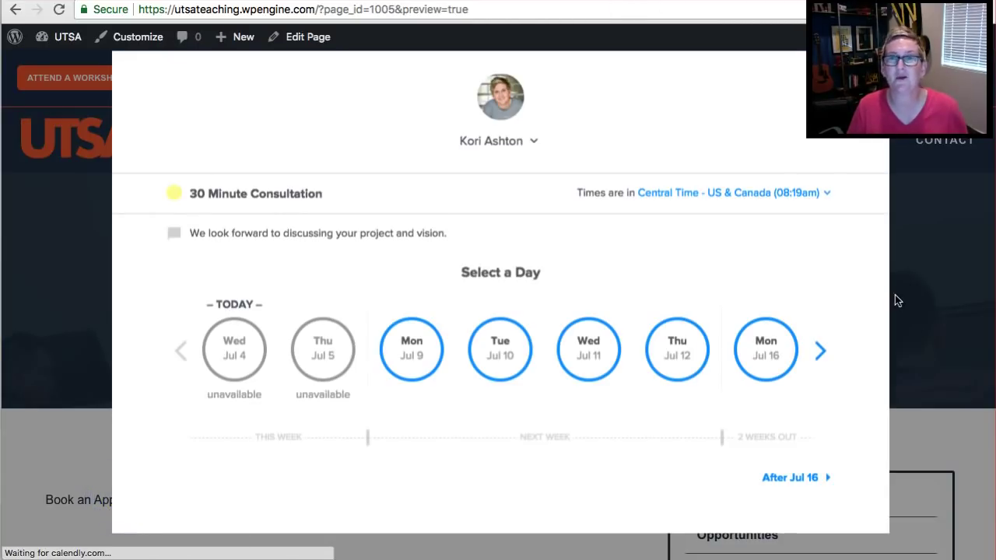
pyautogui.click(915, 312)
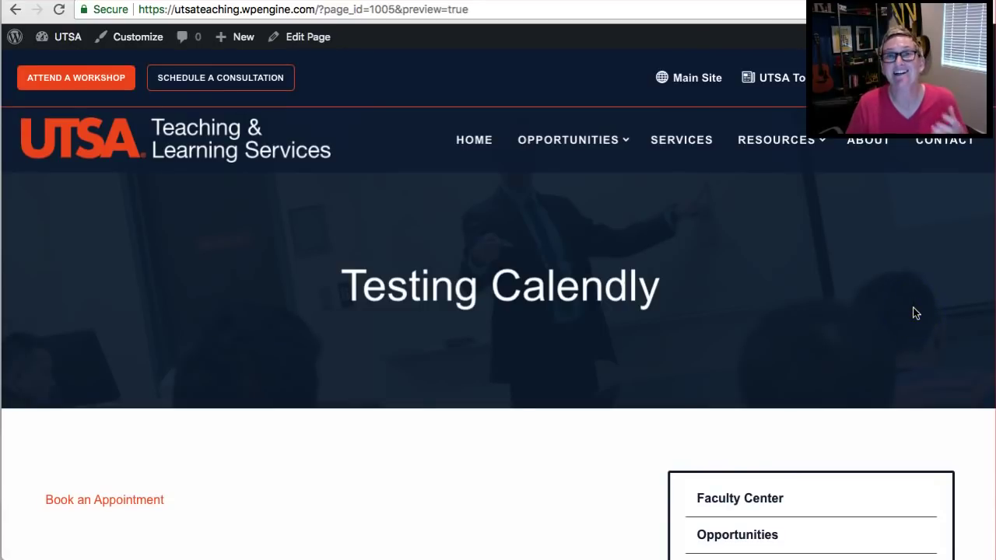